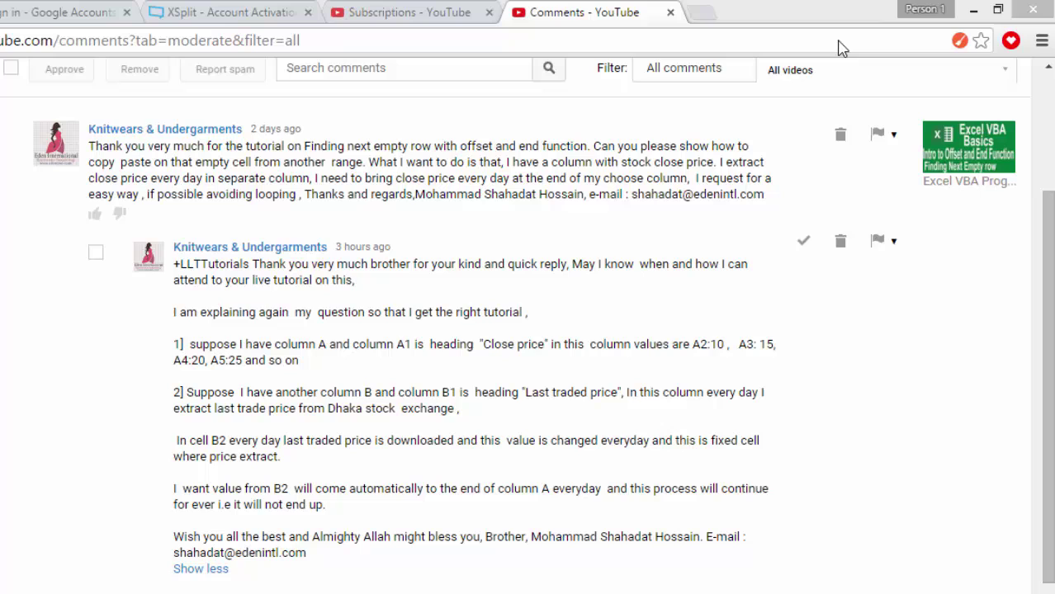
Step: Focus the YouTube Studio comments window in the browser
{"action": "left_click", "coordinate": [564, 417]}
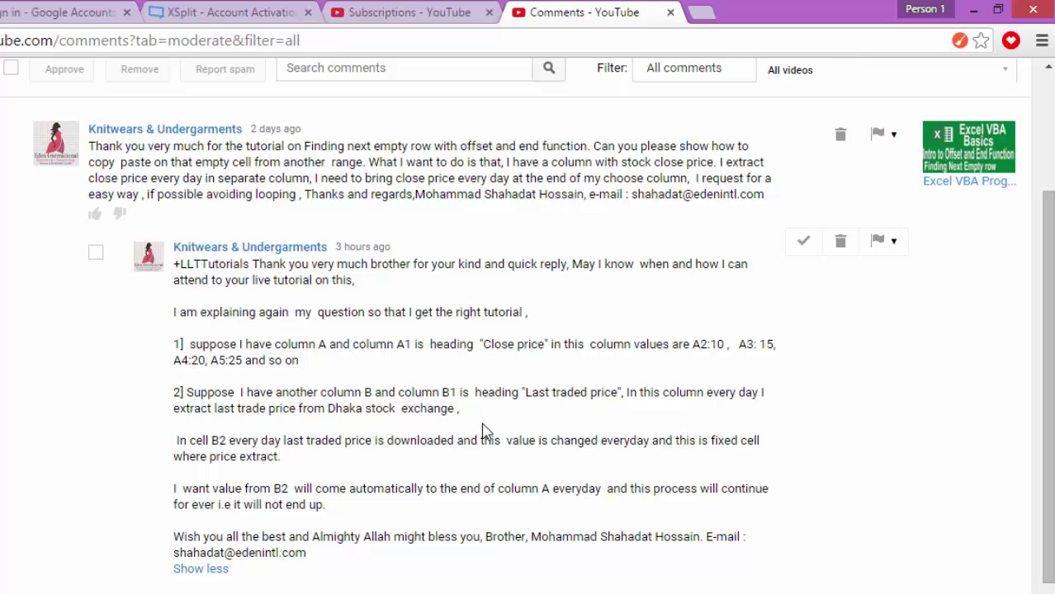
Step: Maximize the Excel window and delete the sample prices on Sheet2
{"action": "left_click", "coordinate": [977, 11]}
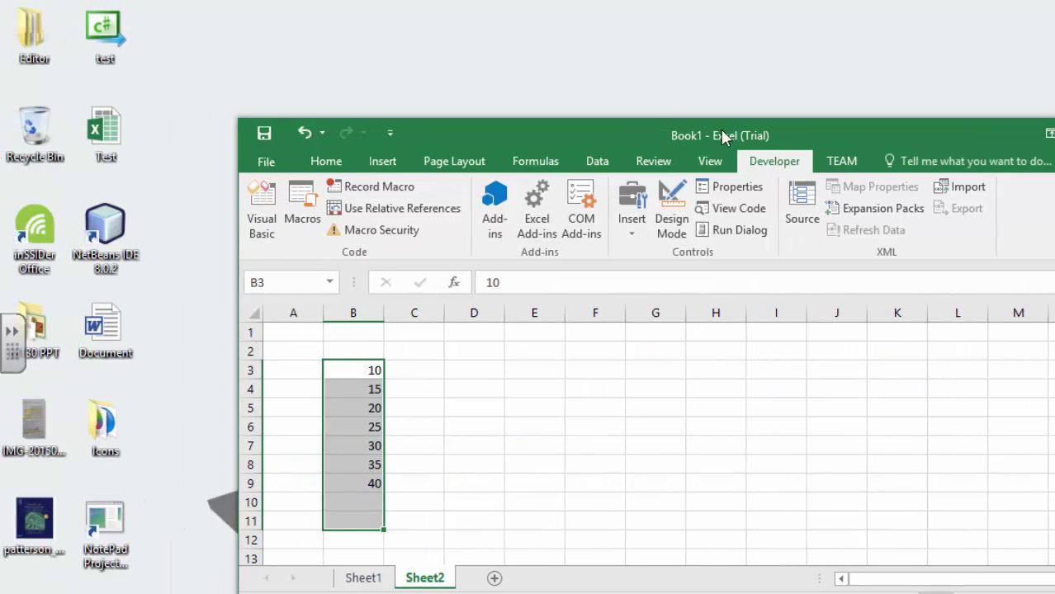
{"action": "double_click", "coordinate": [780, 134]}
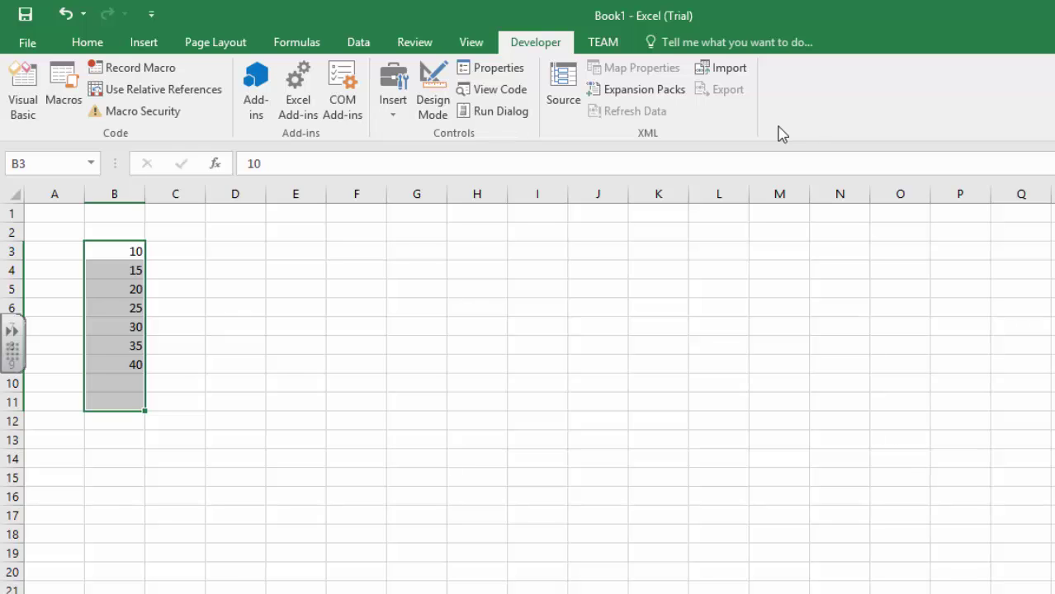
{"action": "key", "text": "Delete"}
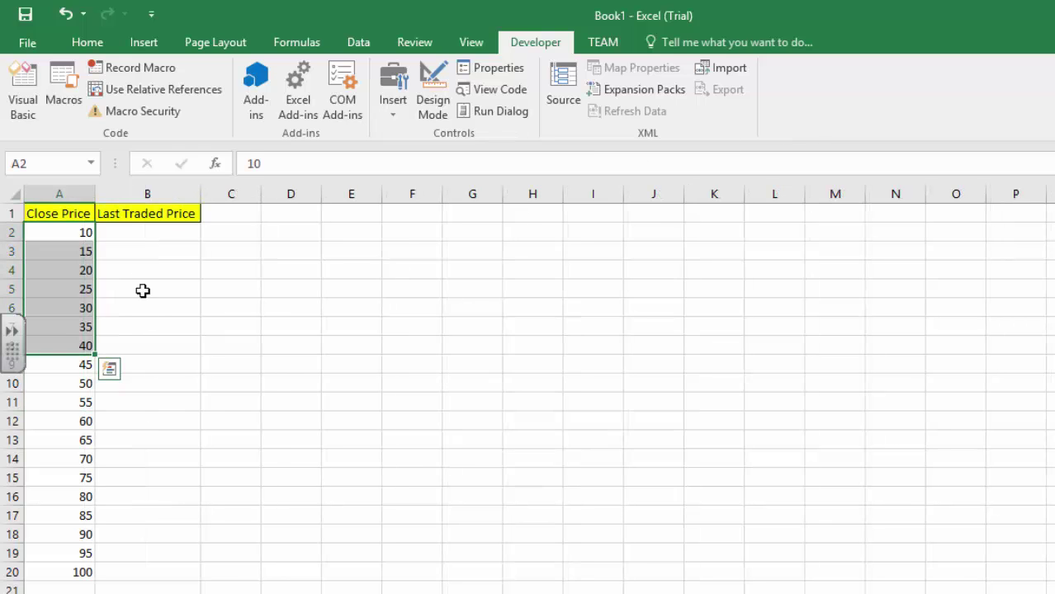
Step: Enter =RANDBETWEEN(100,900) in B2 under Last Traded Price
{"action": "left_click_drag", "start_coordinate": [141, 233], "coordinate": [140, 576]}
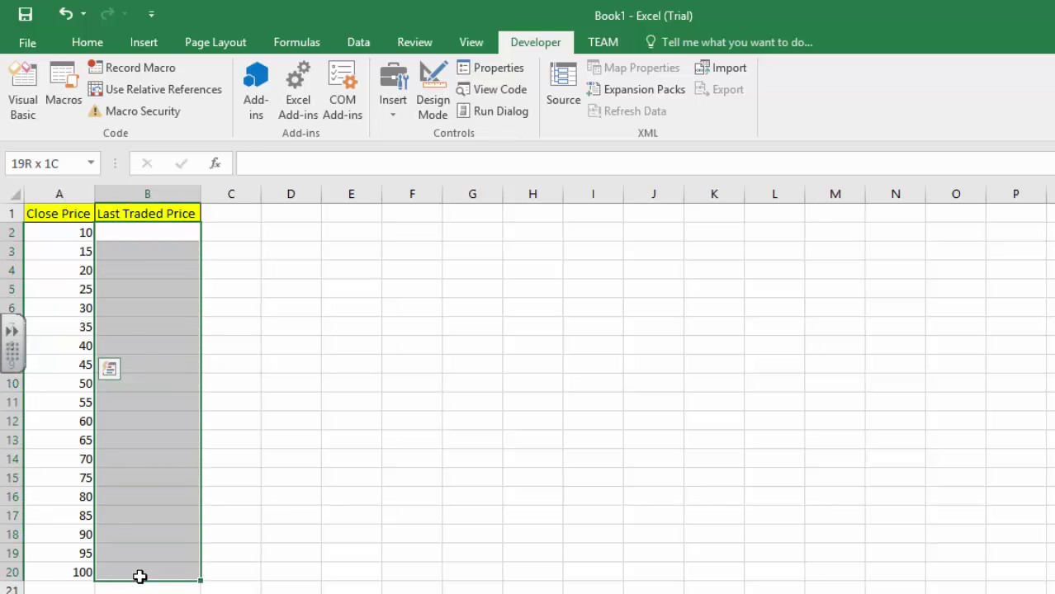
{"action": "type", "text": "=r"}
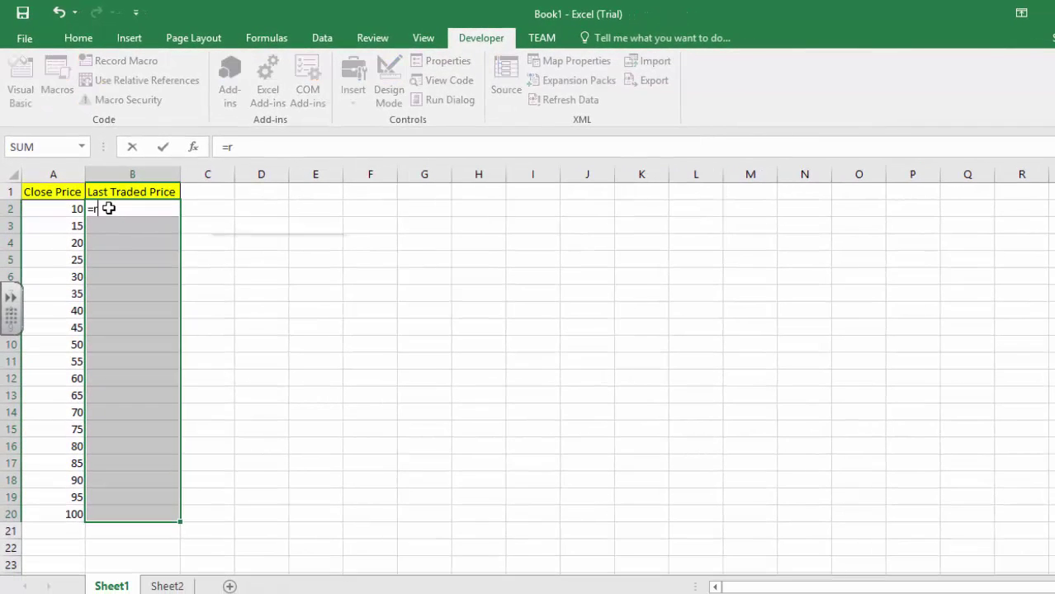
{"action": "type", "text": "and"}
{"action": "key", "text": "Down"}
{"action": "key", "text": "Tab"}
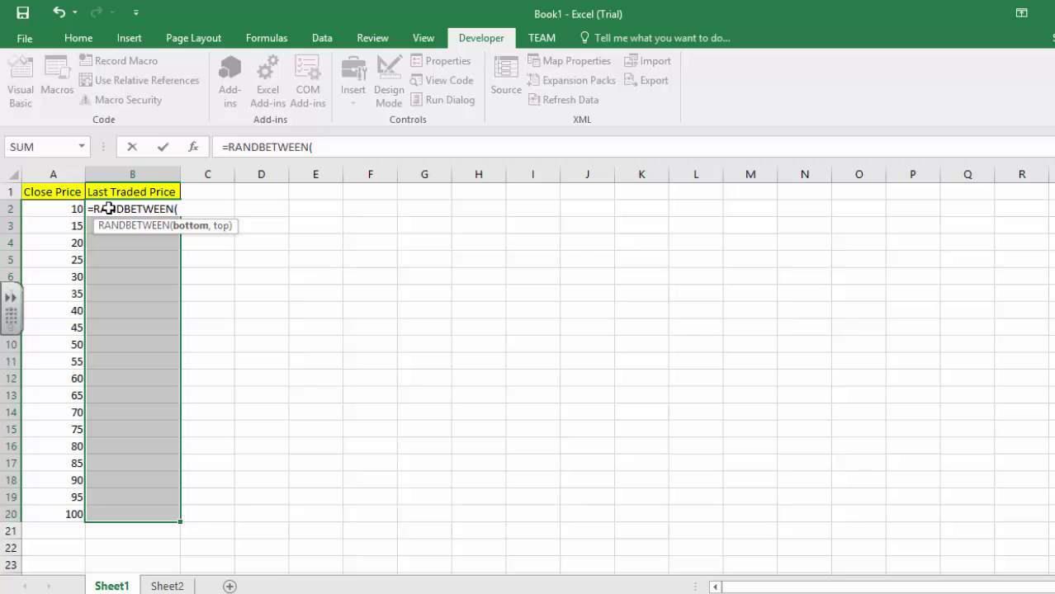
{"action": "type", "text": "00,9"}
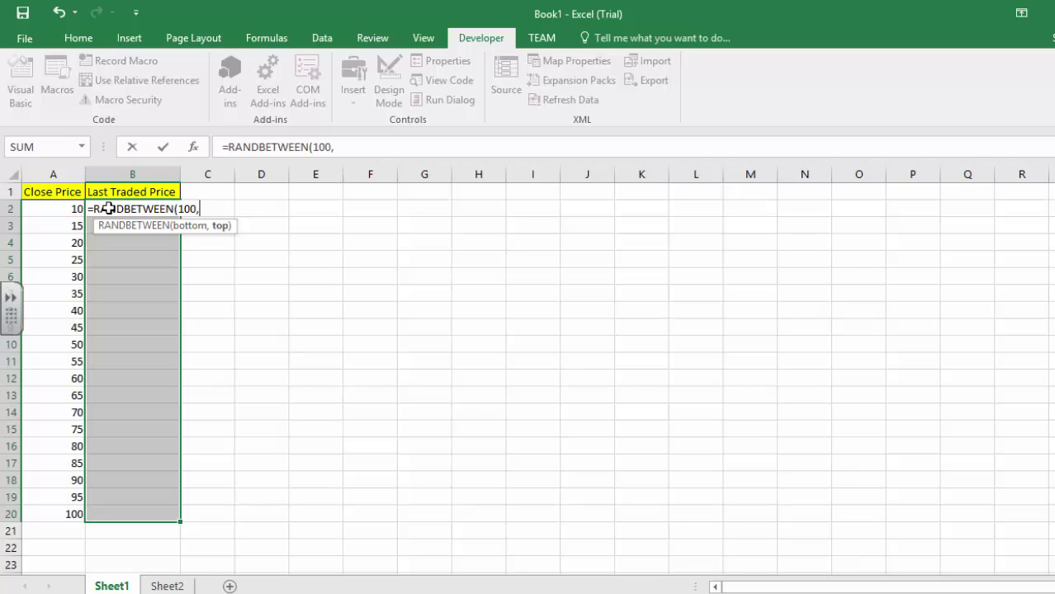
{"action": "type", "text": "00"}
{"action": "key", "text": "Return"}
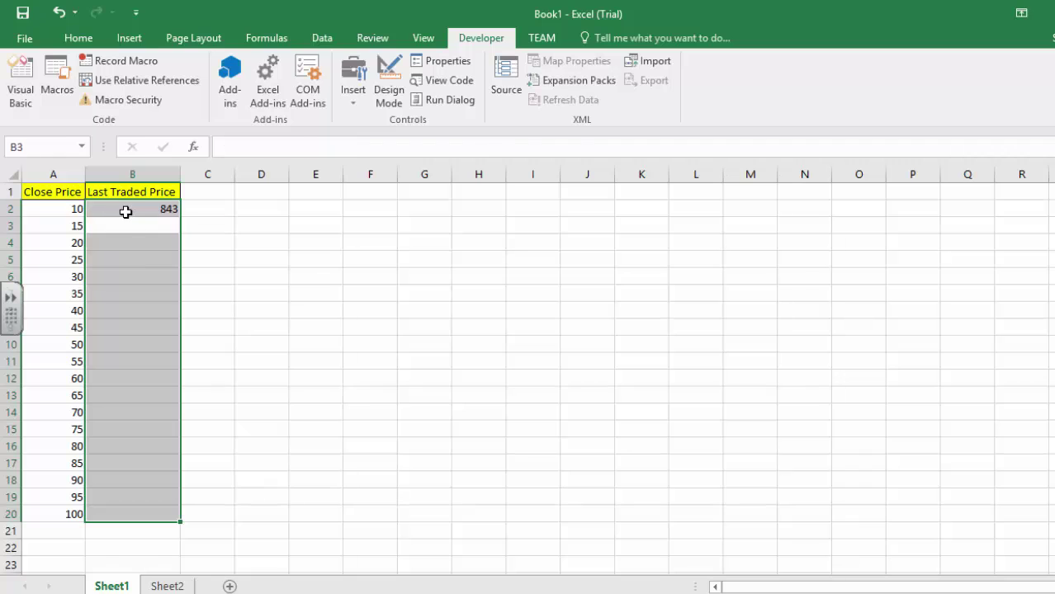
Step: Fill the random-price formula down to B20 and select B2:B20
{"action": "left_click", "coordinate": [133, 212]}
{"action": "left_click_drag", "start_coordinate": [133, 211], "coordinate": [125, 514]}
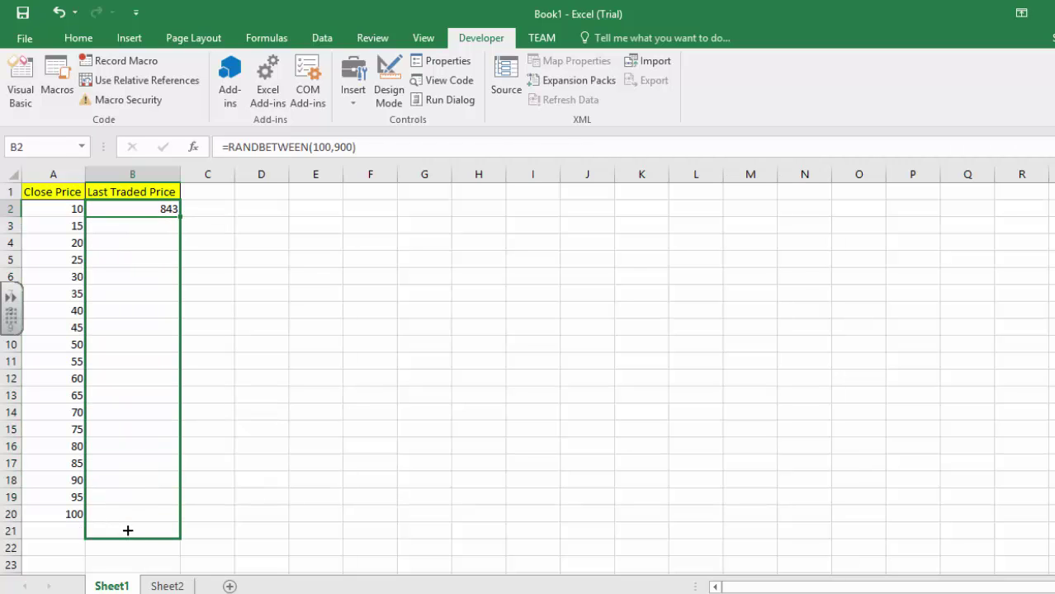
{"action": "key", "text": "ctrl+d"}
{"action": "left_click_drag", "start_coordinate": [134, 296], "coordinate": [146, 205]}
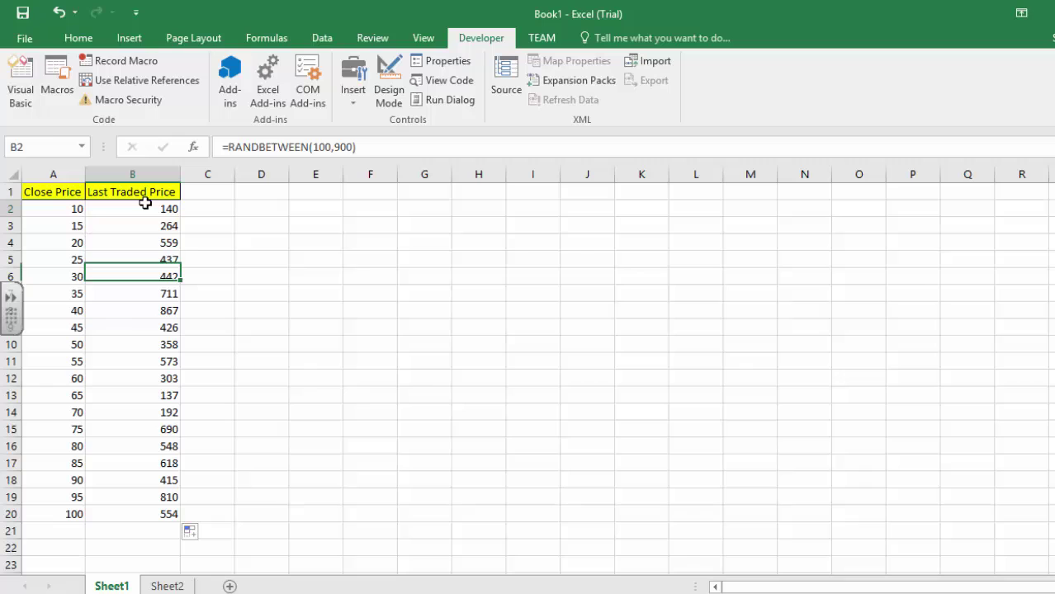
{"action": "left_click_drag", "start_coordinate": [154, 364], "coordinate": [134, 515]}
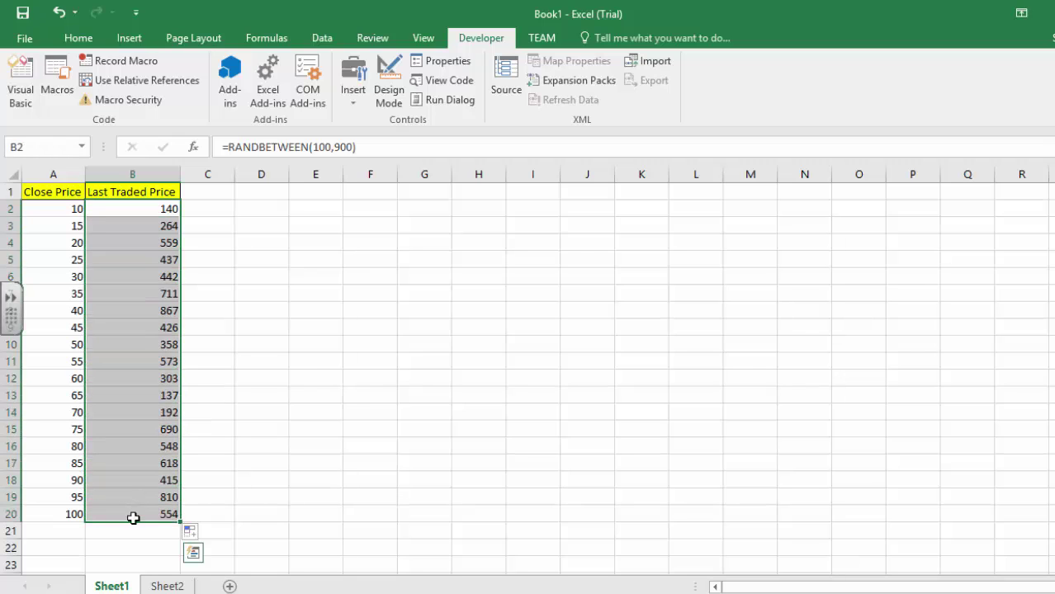
Step: Check Sheet2, then select the first empty cell below Close Price on Sheet1
{"action": "left_click", "coordinate": [153, 587]}
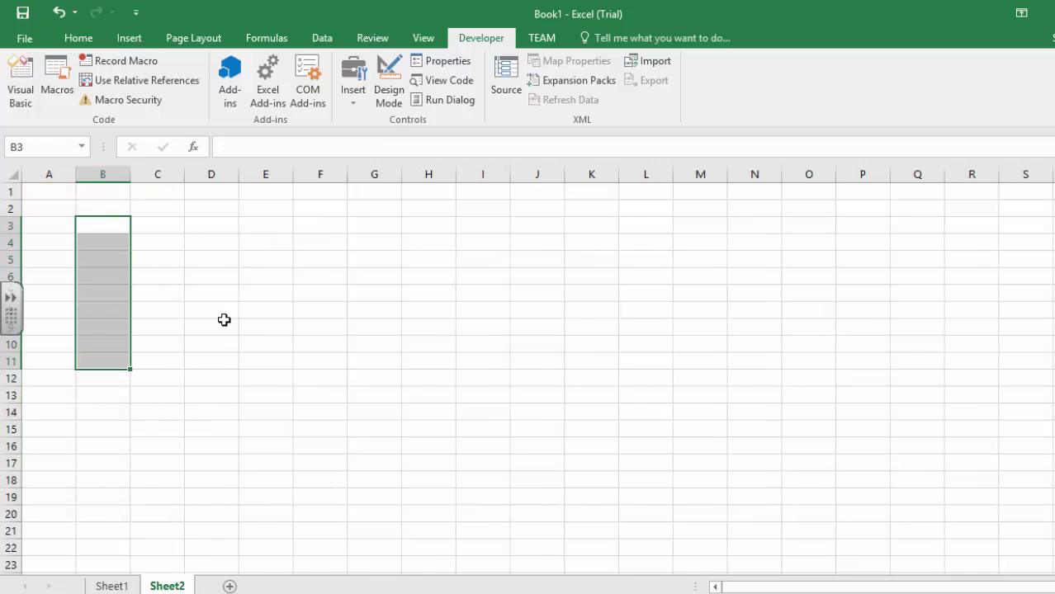
{"action": "left_click", "coordinate": [114, 586]}
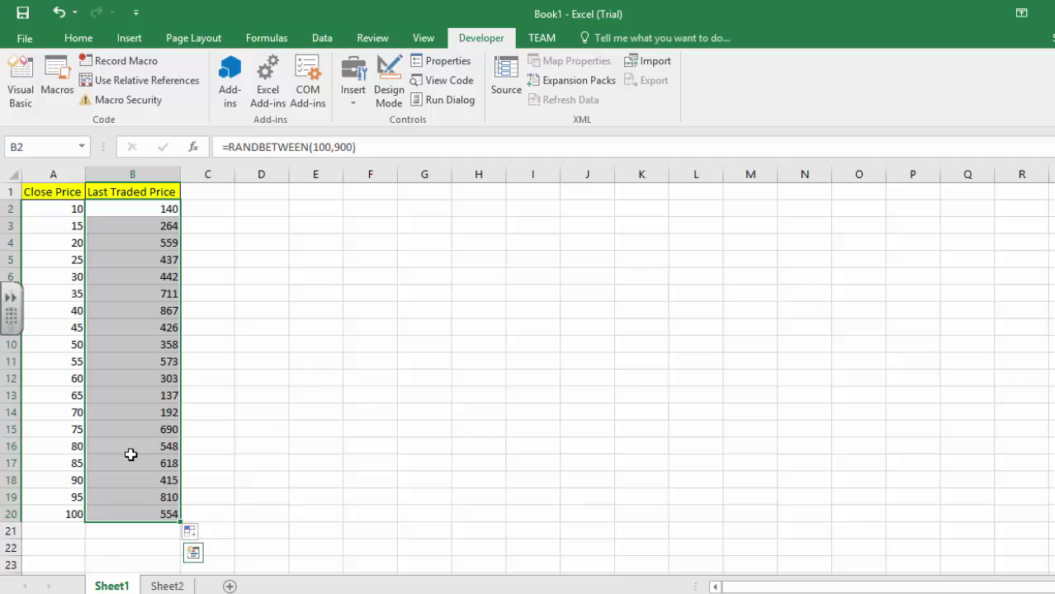
{"action": "left_click", "coordinate": [74, 529]}
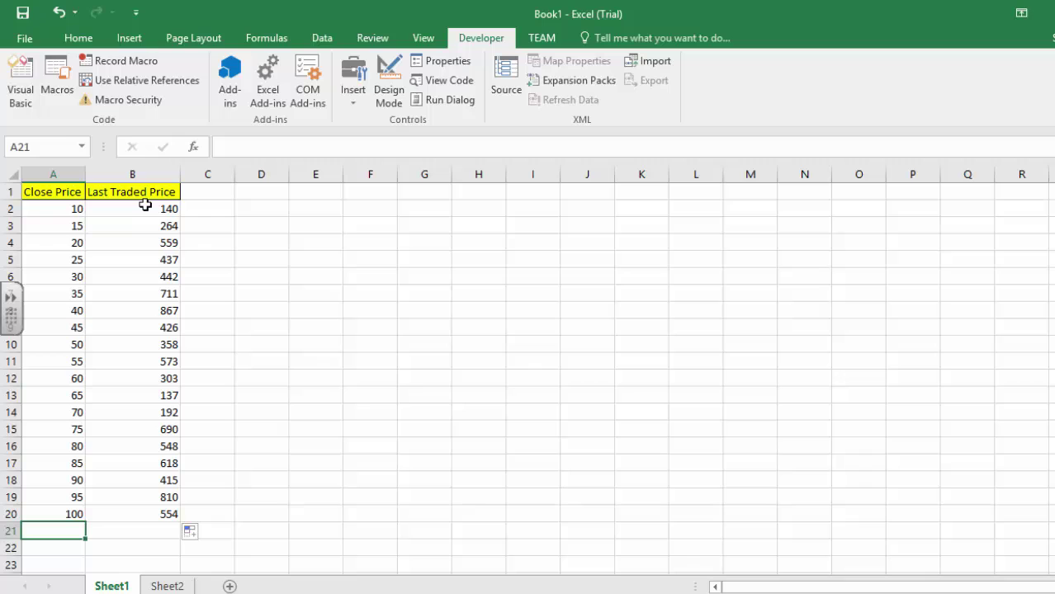
Step: Start recording a new macro and return to Sheet1
{"action": "left_click", "coordinate": [119, 60]}
{"action": "left_click", "coordinate": [620, 380]}
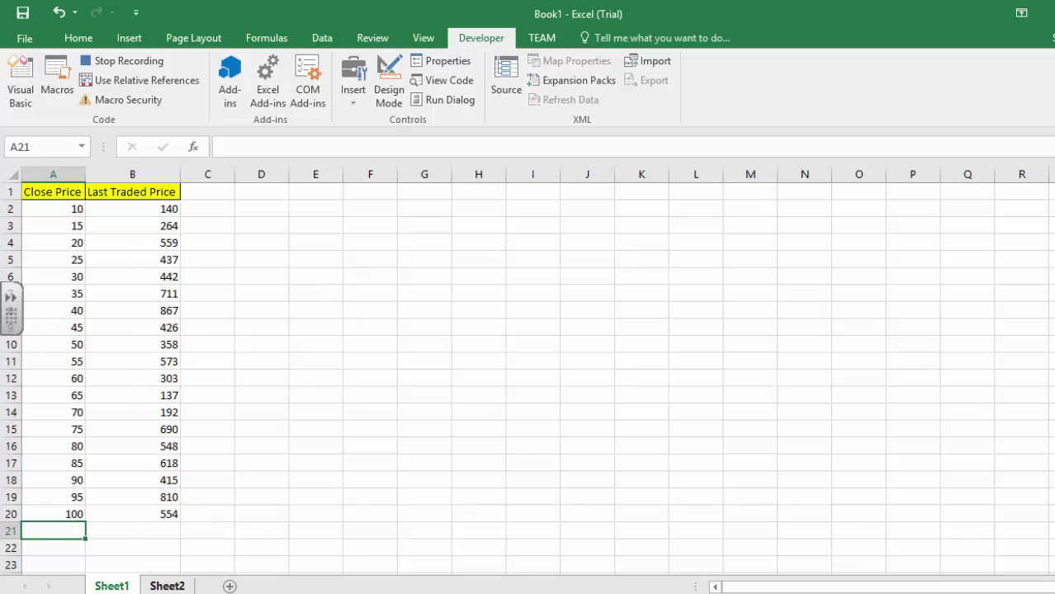
{"action": "left_click", "coordinate": [167, 586]}
{"action": "left_click", "coordinate": [127, 586]}
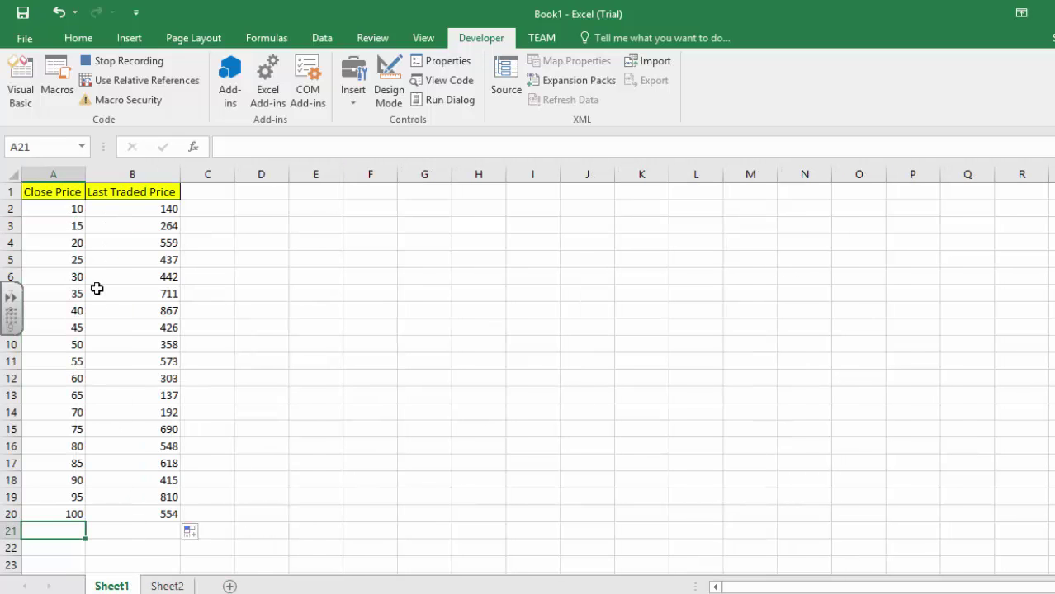
Step: With relative references on, select and cut the Last Traded Price values from B2 down
{"action": "left_click", "coordinate": [140, 193]}
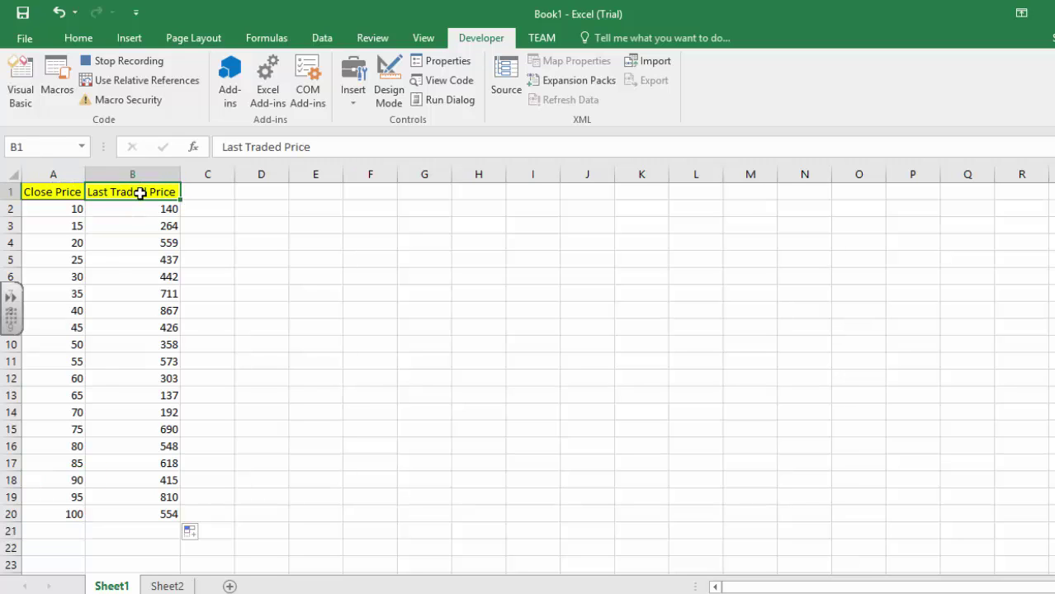
{"action": "left_click", "coordinate": [141, 80]}
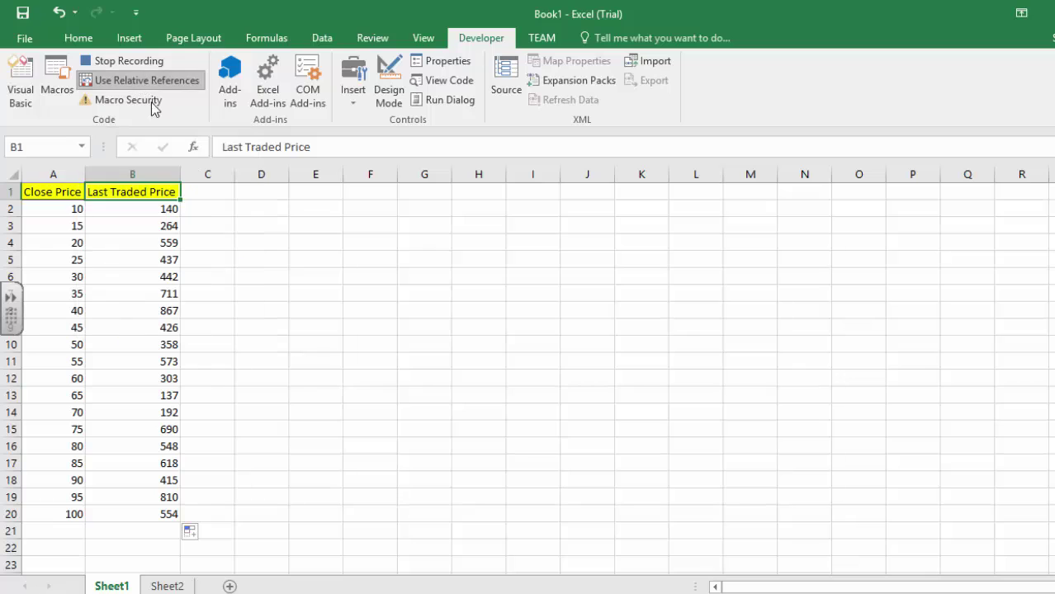
{"action": "key", "text": "Down"}
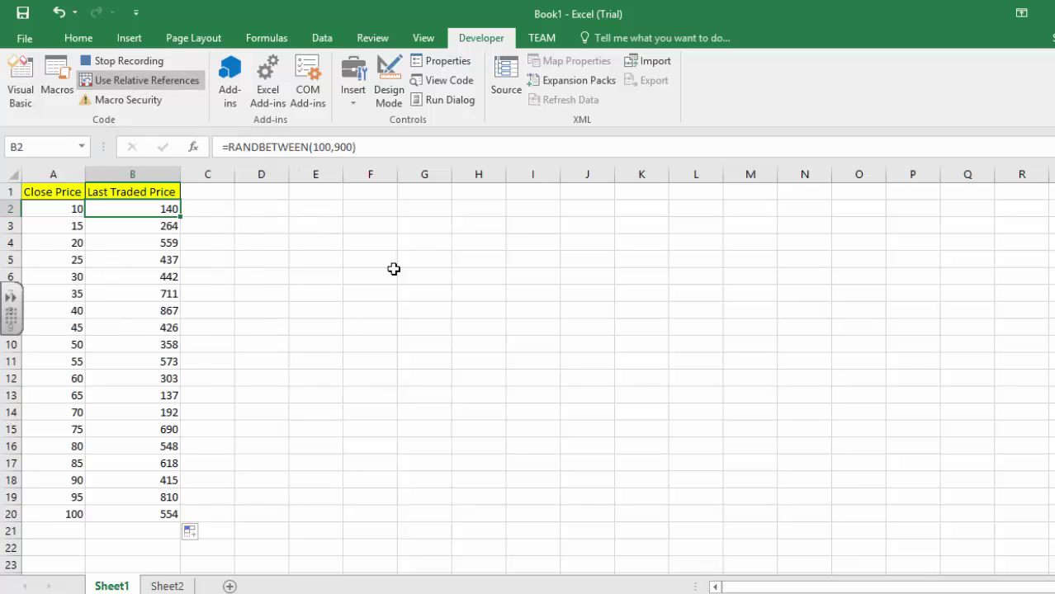
{"action": "key", "text": "ctrl+shift+Down"}
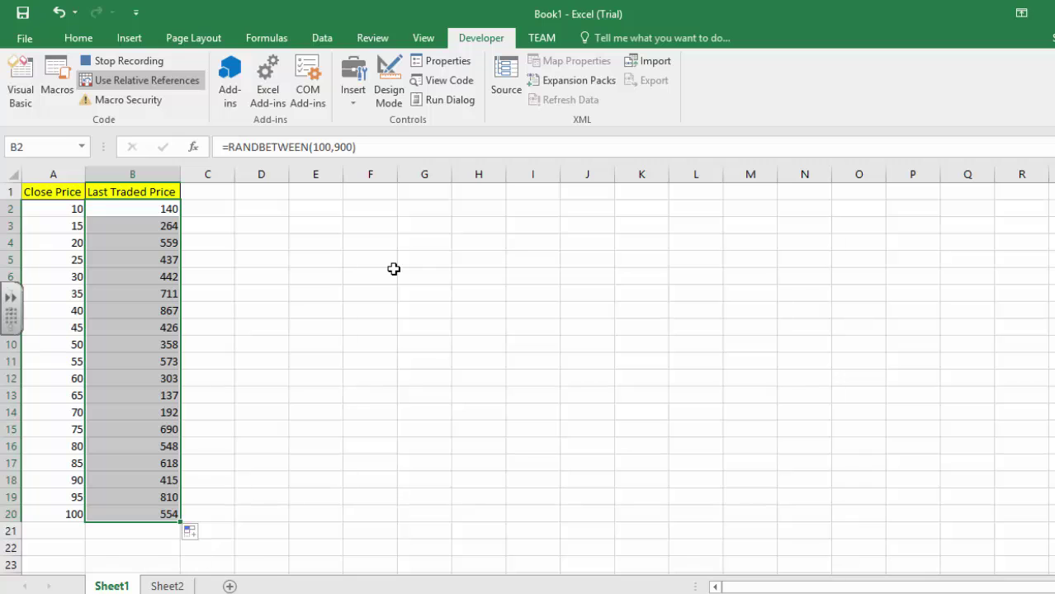
{"action": "key", "text": "ctrl+c"}
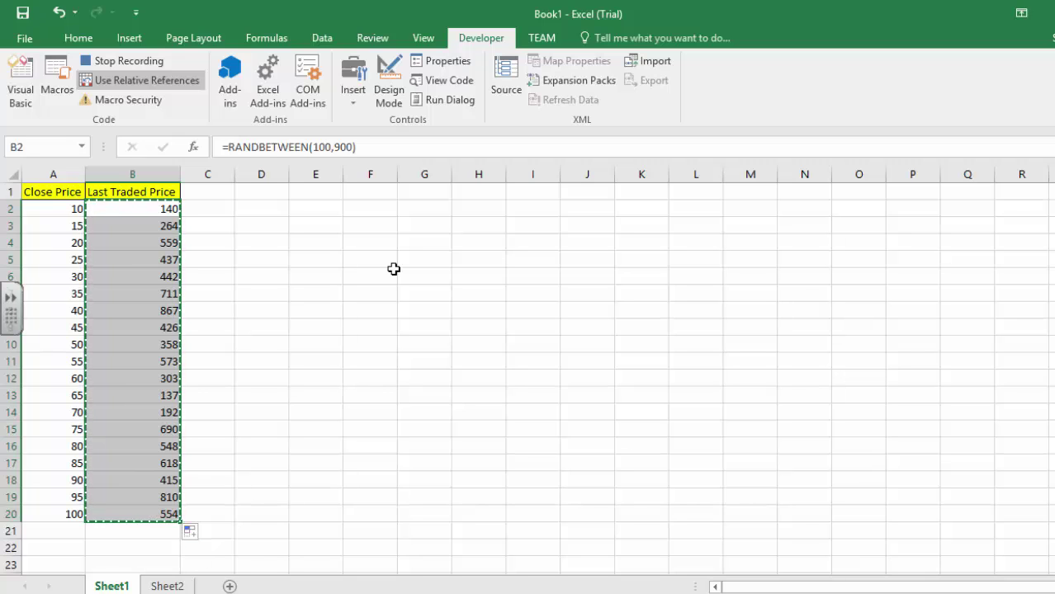
Step: Paste them into the first empty cell below the Close Price list
{"action": "key", "text": "Left"}
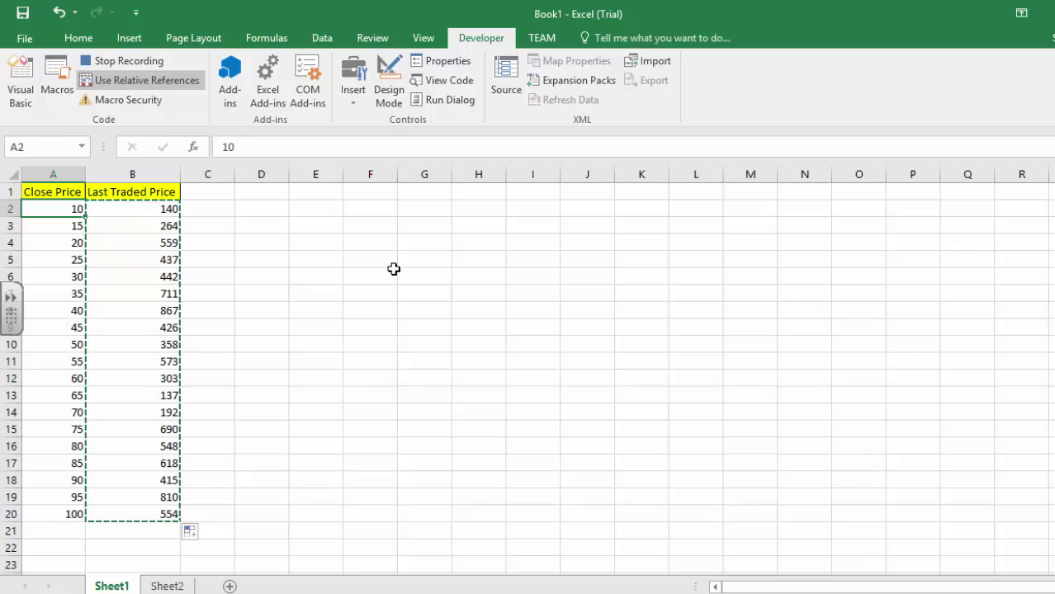
{"action": "key", "text": "ctrl+Down"}
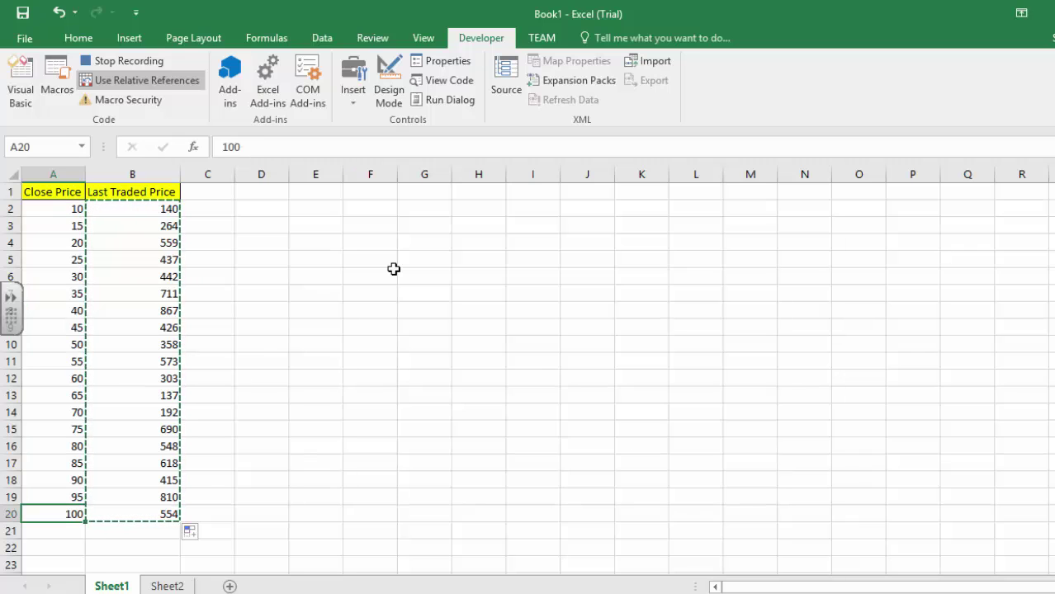
{"action": "key", "text": "Down"}
{"action": "key", "text": "ctrl+v"}
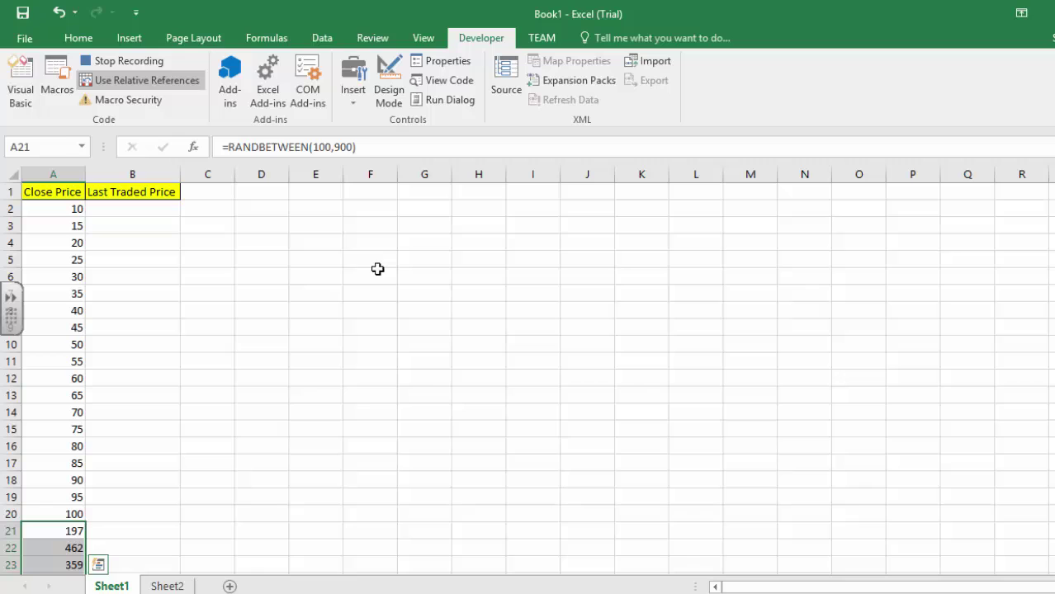
Step: Stop recording, refill B2:B20 with new random prices, and run Macro2 to append them
{"action": "left_click", "coordinate": [128, 61]}
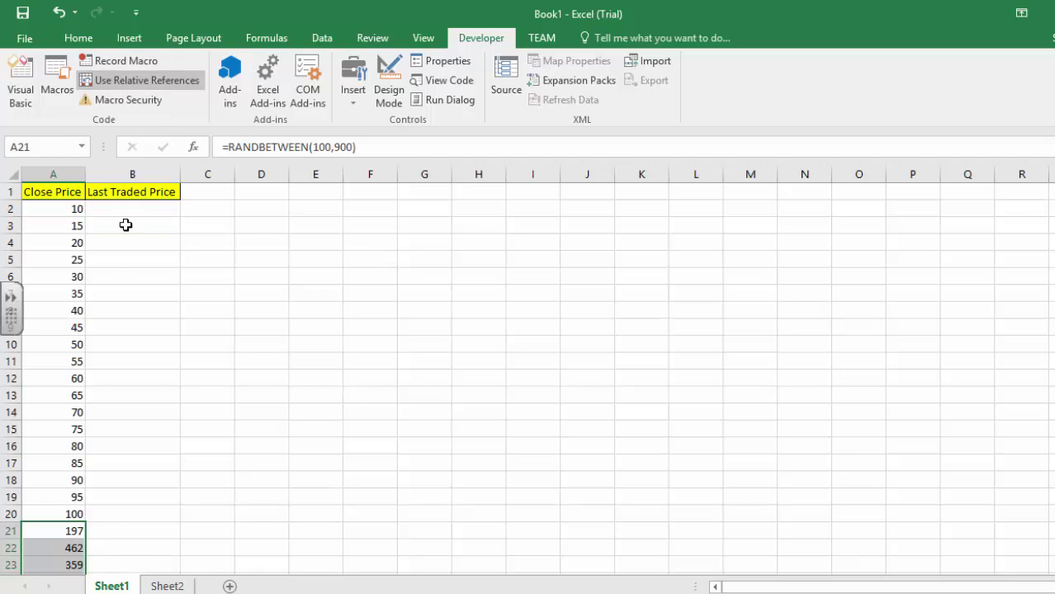
{"action": "mouse_move", "coordinate": [127, 208]}
{"action": "left_mouse_down"}
{"action": "mouse_move", "coordinate": [140, 505]}
{"action": "mouse_move", "coordinate": [137, 495]}
{"action": "left_mouse_up"}
{"action": "key", "text": "ctrl+shift+r"}
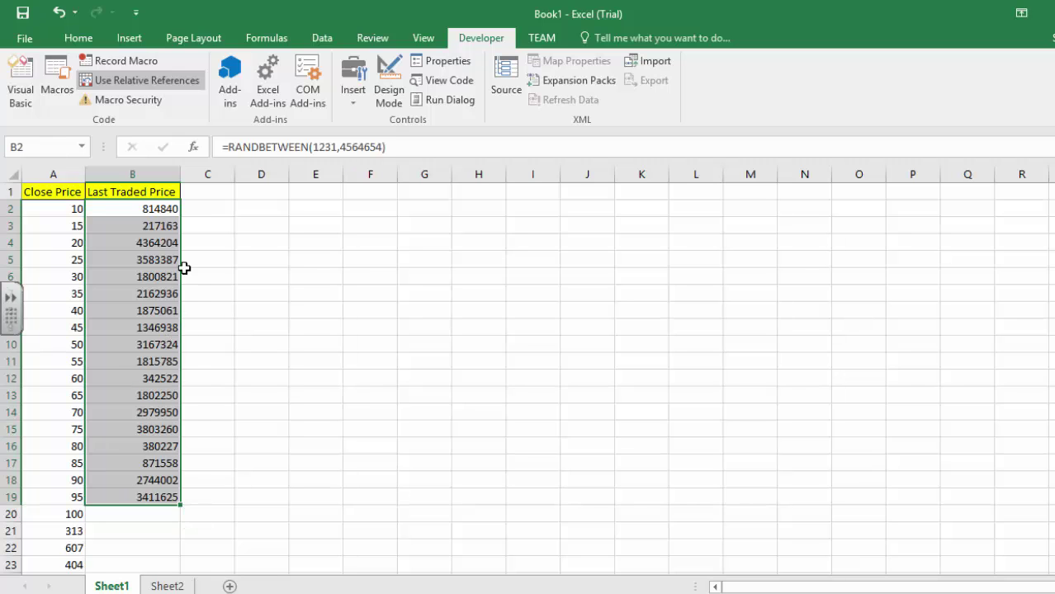
{"action": "left_click", "coordinate": [219, 256]}
{"action": "left_click", "coordinate": [56, 78]}
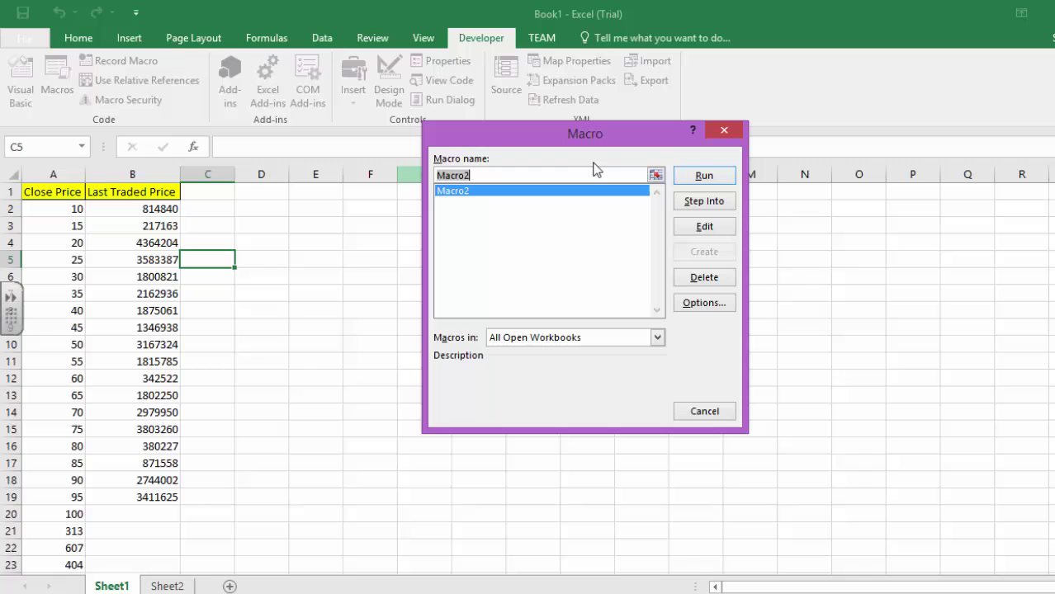
{"action": "left_click", "coordinate": [704, 175]}
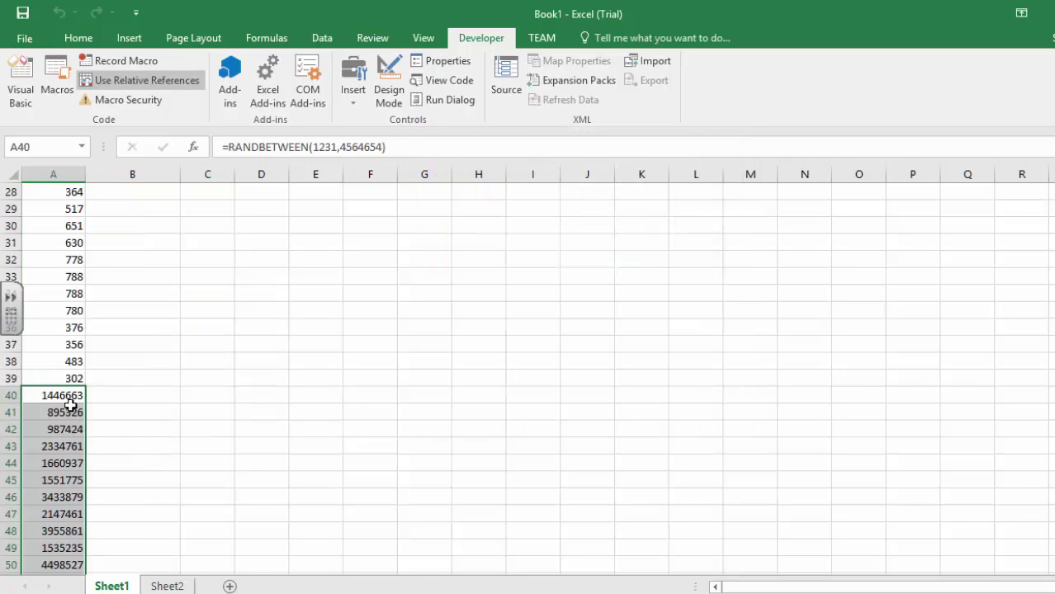
Step: Highlight the viewer's request to bring B2 values to the end of column A
{"action": "scroll", "coordinate": [66, 397], "scroll_direction": "down", "scroll_amount": 4}
{"action": "scroll", "coordinate": [58, 330], "scroll_direction": "up", "scroll_amount": 2}
{"action": "scroll", "coordinate": [59, 395], "scroll_direction": "up", "scroll_amount": 5}
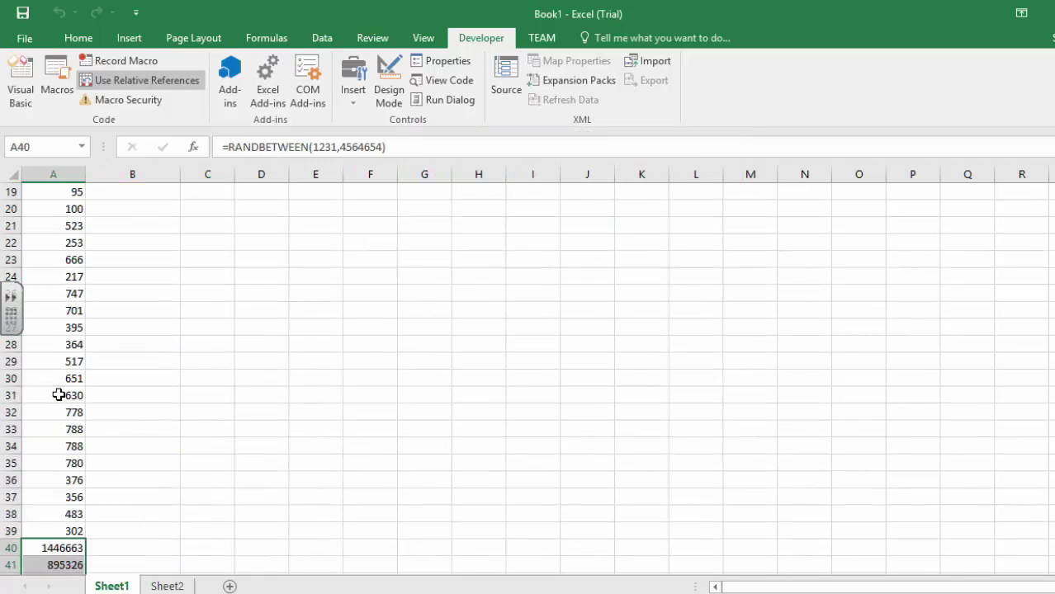
{"action": "scroll", "coordinate": [59, 395], "scroll_direction": "up", "scroll_amount": 3}
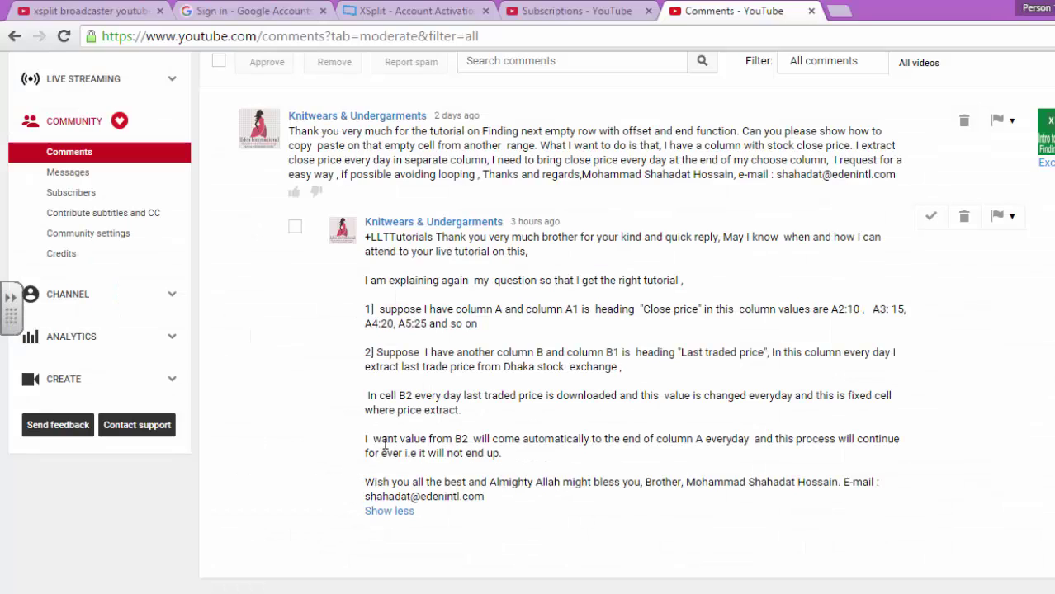
{"action": "left_click_drag", "start_coordinate": [454, 438], "coordinate": [700, 444]}
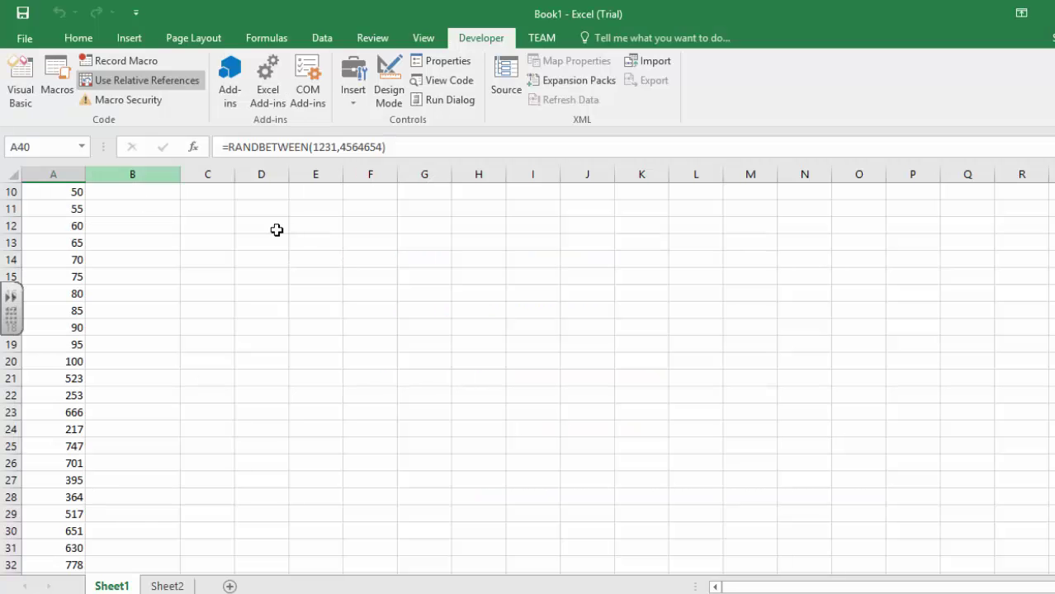
Step: Draw a Button 1 form control right of the price data and assign it Macro2
{"action": "scroll", "coordinate": [293, 251], "scroll_direction": "up", "scroll_amount": 3}
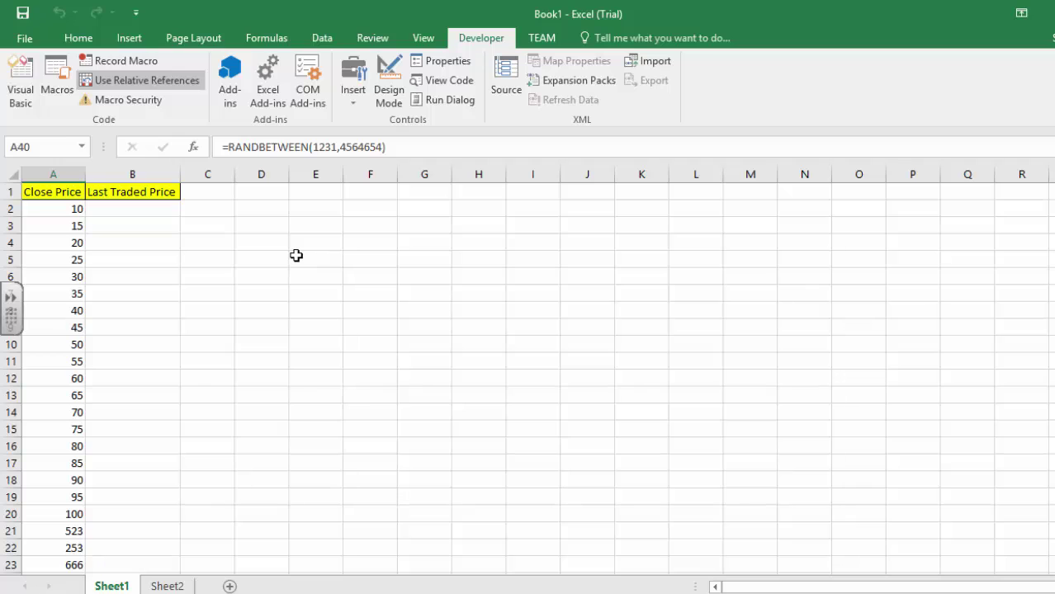
{"action": "left_click", "coordinate": [354, 99]}
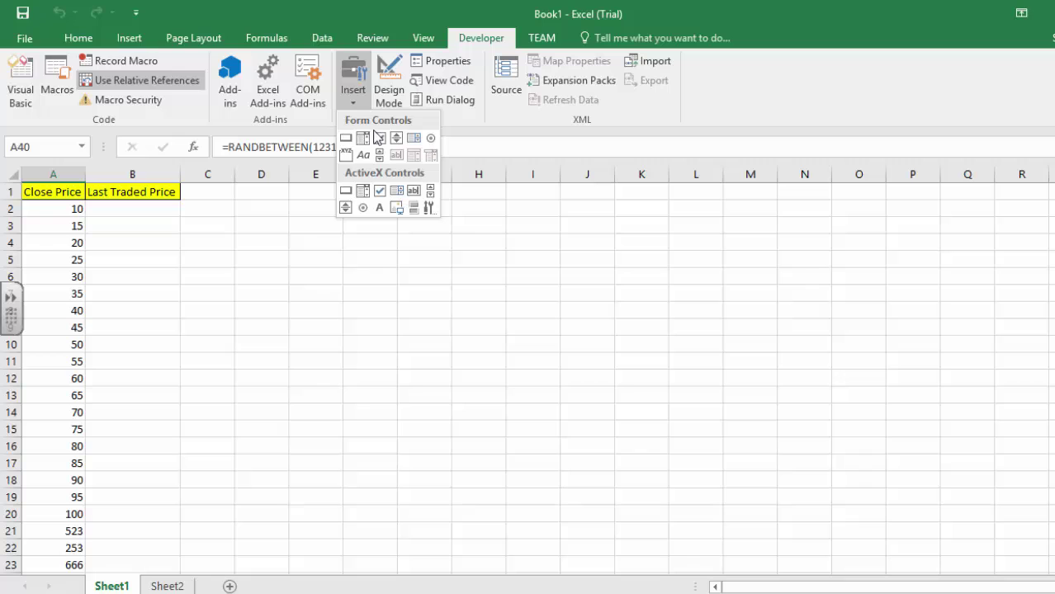
{"action": "left_click", "coordinate": [352, 145]}
{"action": "left_click_drag", "start_coordinate": [499, 266], "coordinate": [708, 347]}
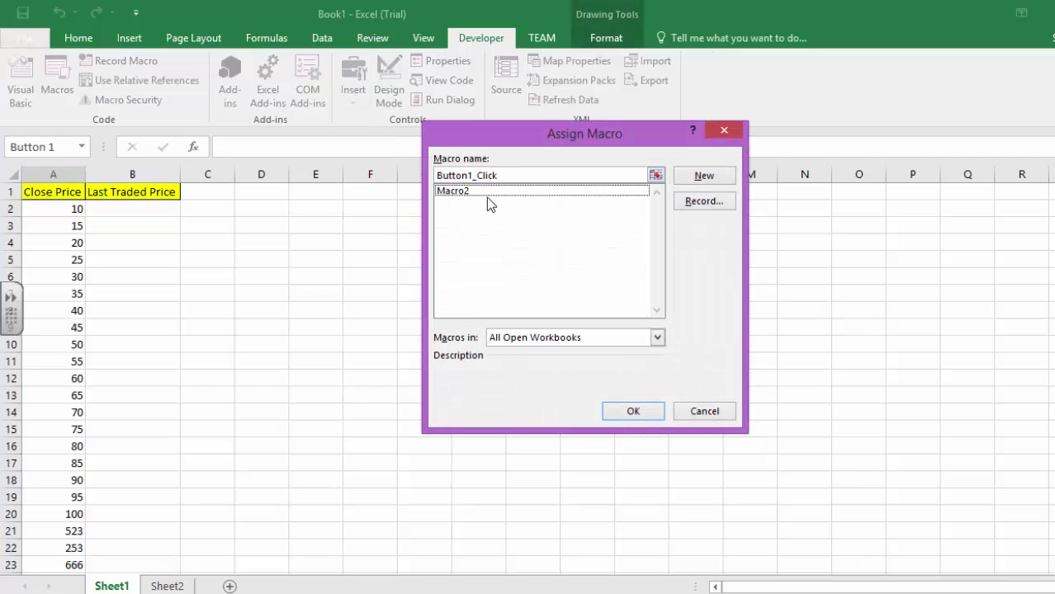
{"action": "left_click", "coordinate": [464, 191]}
{"action": "left_click", "coordinate": [632, 411]}
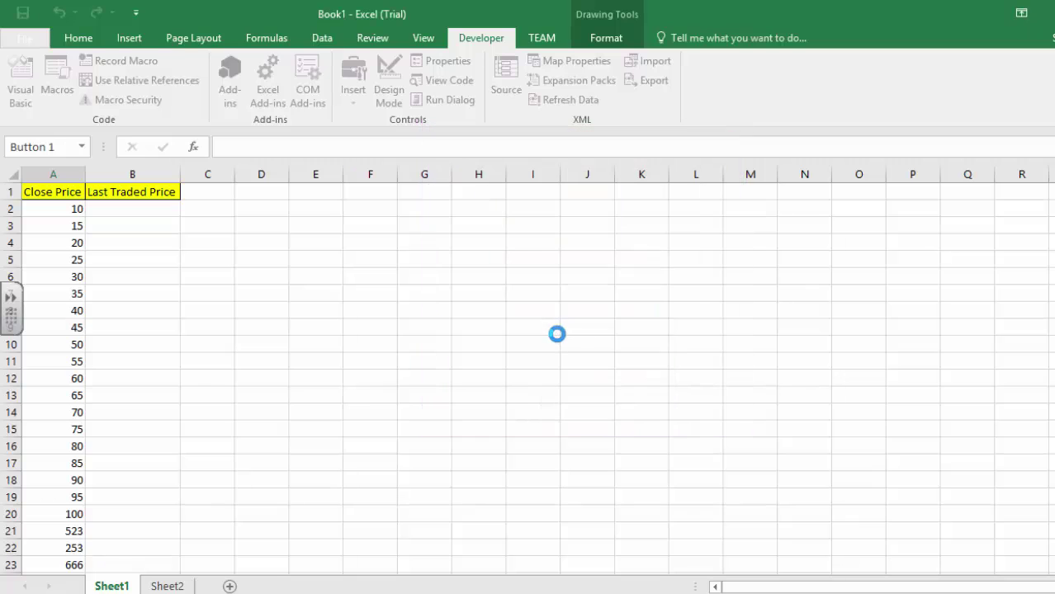
{"action": "left_click", "coordinate": [633, 411]}
Step: Copy the column A values from A20 down and paste them into Last Traded Price at B2
{"action": "left_click_drag", "start_coordinate": [165, 212], "coordinate": [152, 561]}
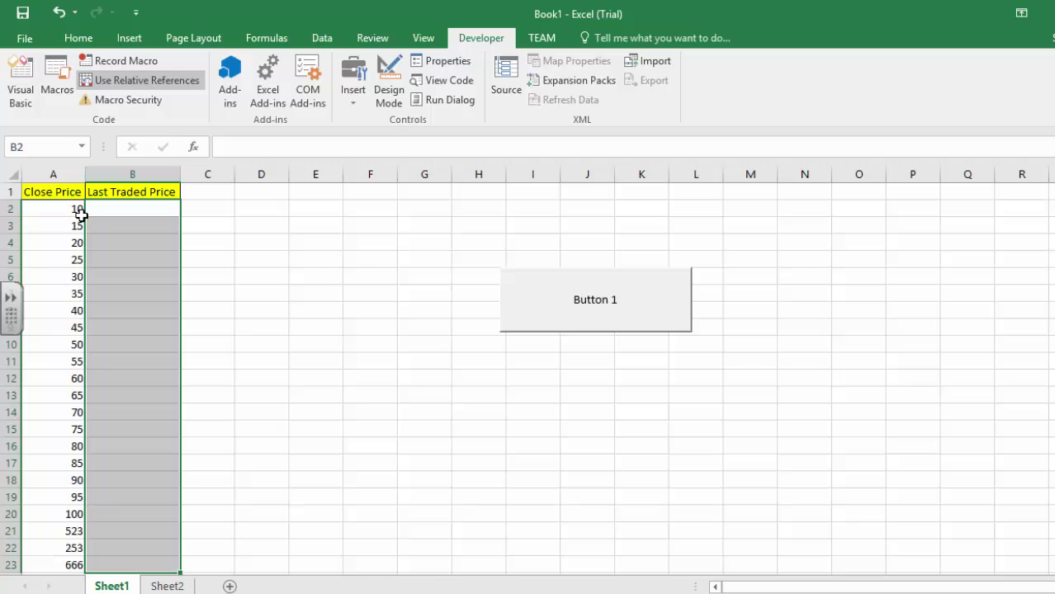
{"action": "scroll", "coordinate": [73, 261], "scroll_direction": "down", "scroll_amount": 5}
{"action": "left_click_drag", "start_coordinate": [73, 261], "coordinate": [79, 531]}
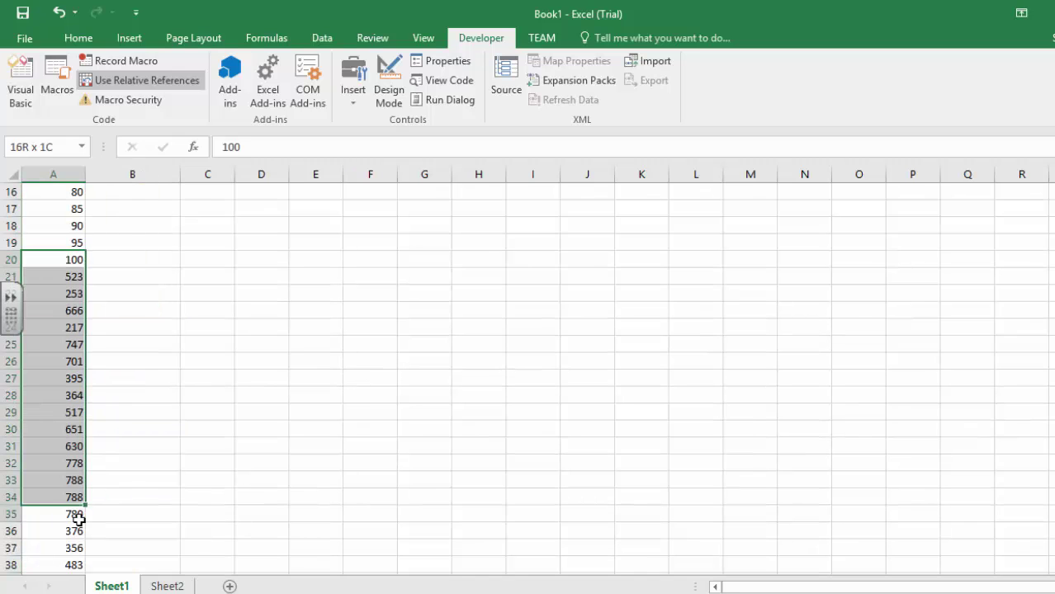
{"action": "key", "text": "ctrl+c"}
{"action": "scroll", "coordinate": [242, 247], "scroll_direction": "up", "scroll_amount": 3}
{"action": "scroll", "coordinate": [176, 226], "scroll_direction": "up", "scroll_amount": 2}
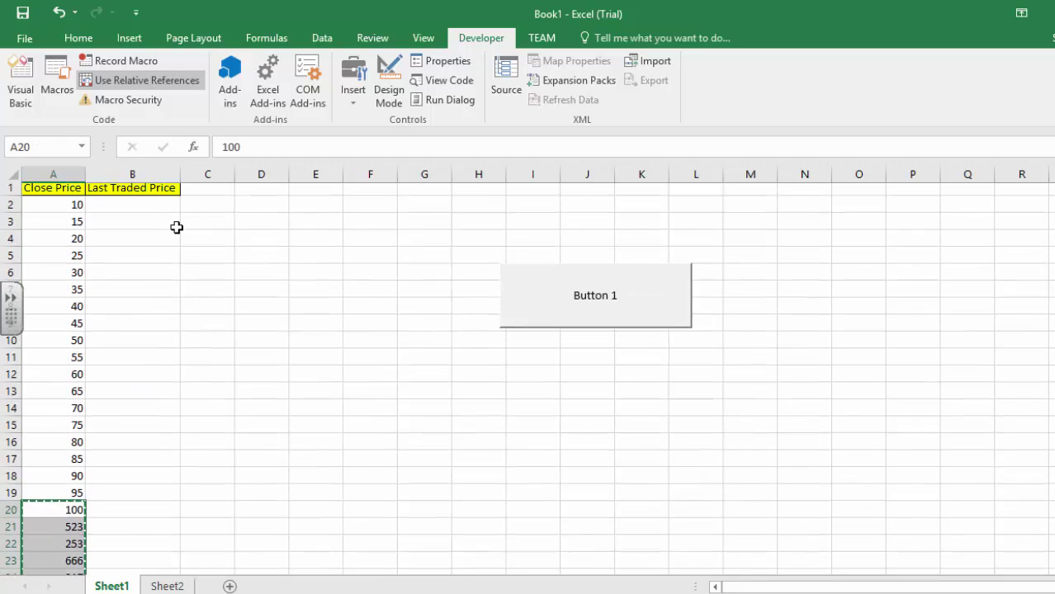
{"action": "left_click_drag", "start_coordinate": [160, 212], "coordinate": [165, 497]}
{"action": "key", "text": "ctrl+v"}
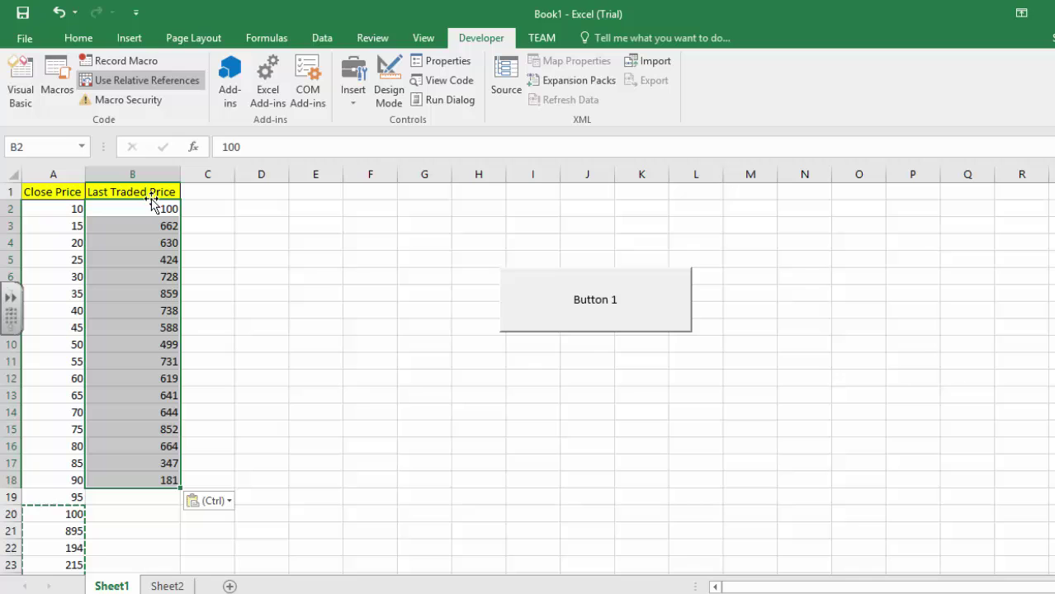
Step: Press Button 1 to append the Last Traded Price values to column A
{"action": "left_click", "coordinate": [603, 321]}
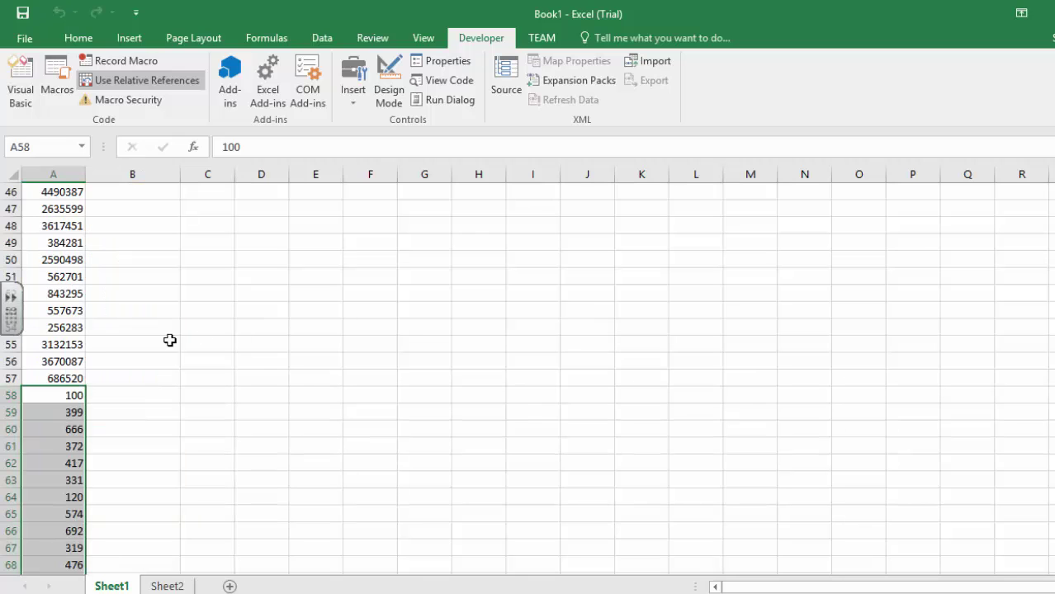
{"action": "scroll", "coordinate": [169, 339], "scroll_direction": "up", "scroll_amount": 10}
{"action": "scroll", "coordinate": [169, 339], "scroll_direction": "up", "scroll_amount": 5}
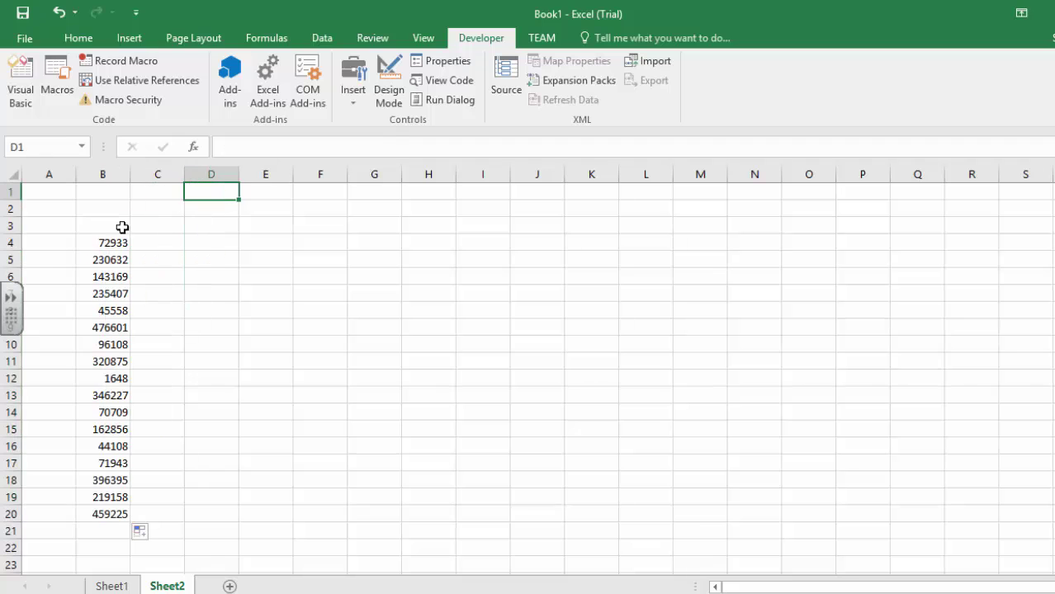
Step: Begin a macro recording, select Sheet2's B4:B20 random values, and switch back to Sheet1
{"action": "left_click", "coordinate": [116, 61]}
{"action": "left_click", "coordinate": [618, 380]}
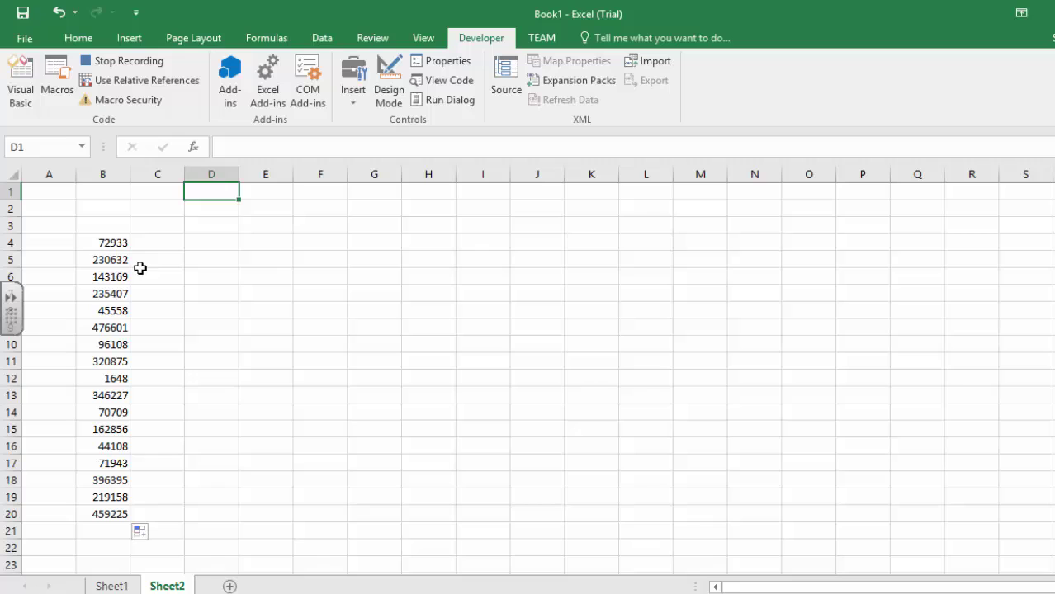
{"action": "mouse_move", "coordinate": [113, 241]}
{"action": "left_mouse_down"}
{"action": "mouse_move", "coordinate": [110, 523]}
{"action": "mouse_move", "coordinate": [110, 514]}
{"action": "left_mouse_up"}
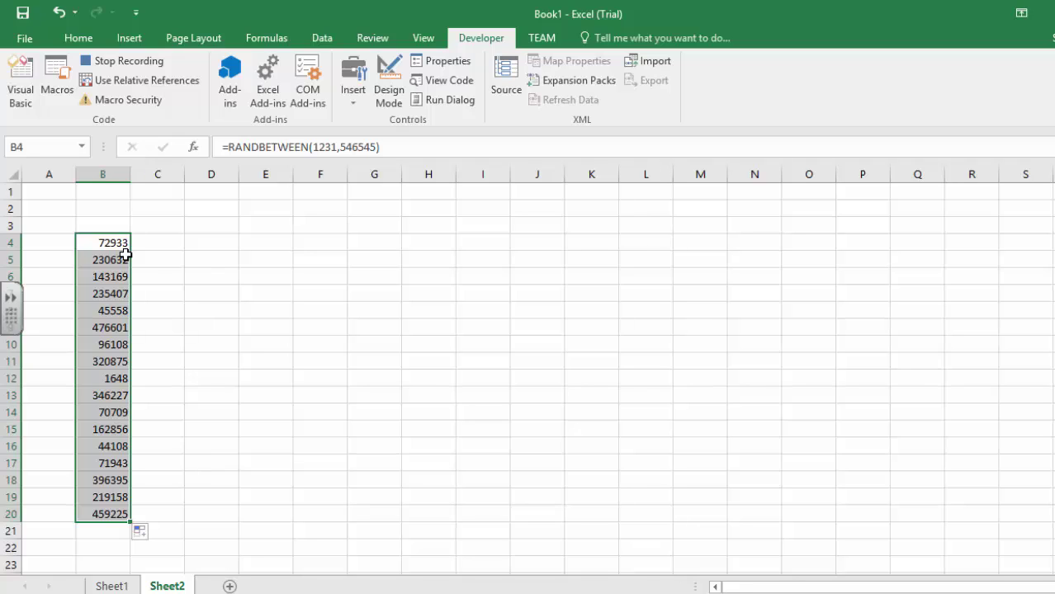
{"action": "left_click", "coordinate": [124, 587]}
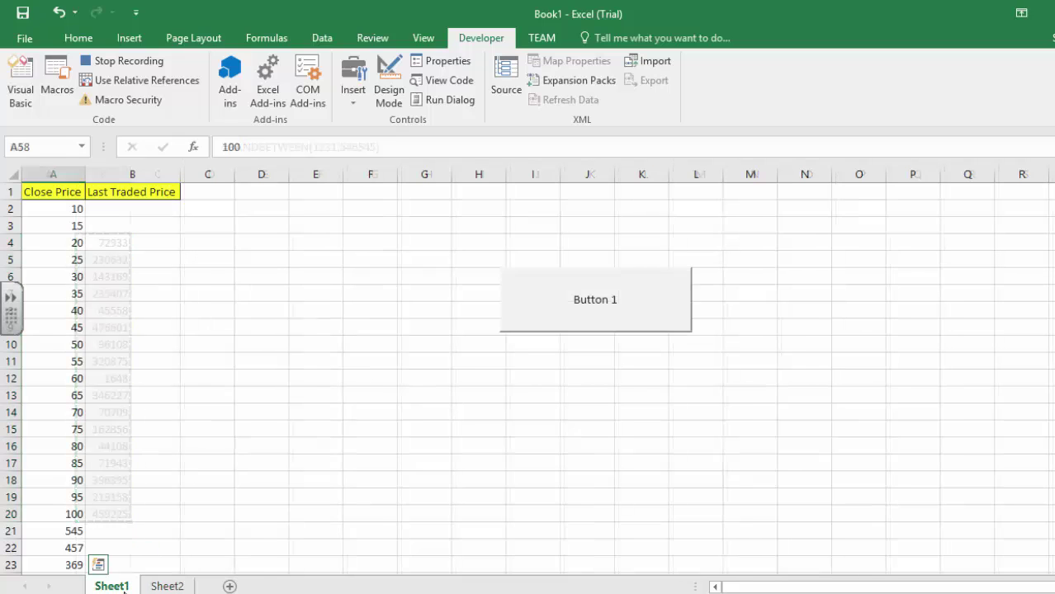
Step: Paste the copied values into B2:B18 using relative references, then stop recording
{"action": "left_click", "coordinate": [137, 192]}
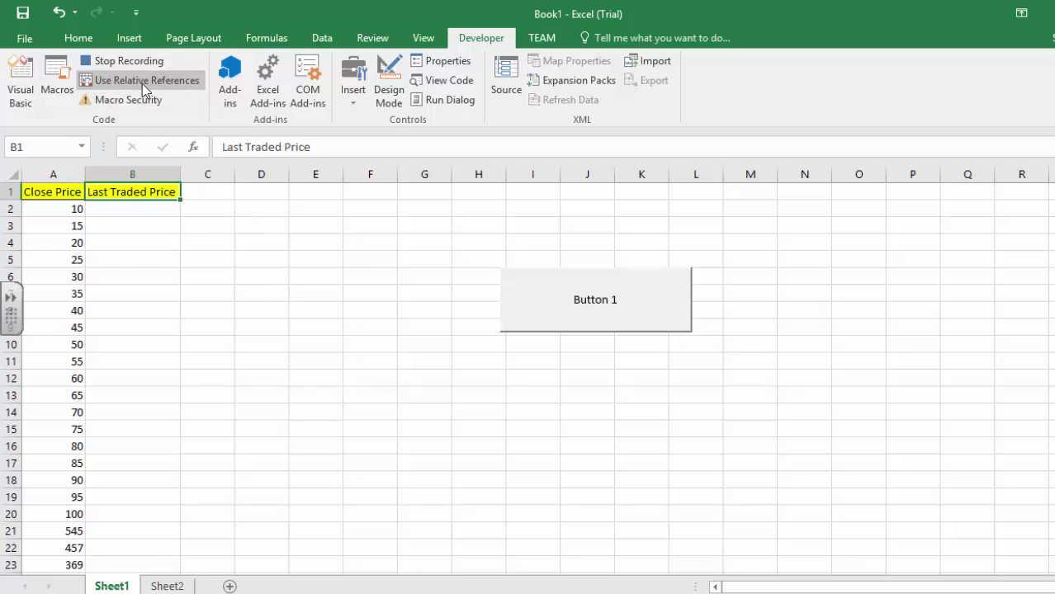
{"action": "left_click", "coordinate": [149, 81]}
{"action": "key", "text": "Down"}
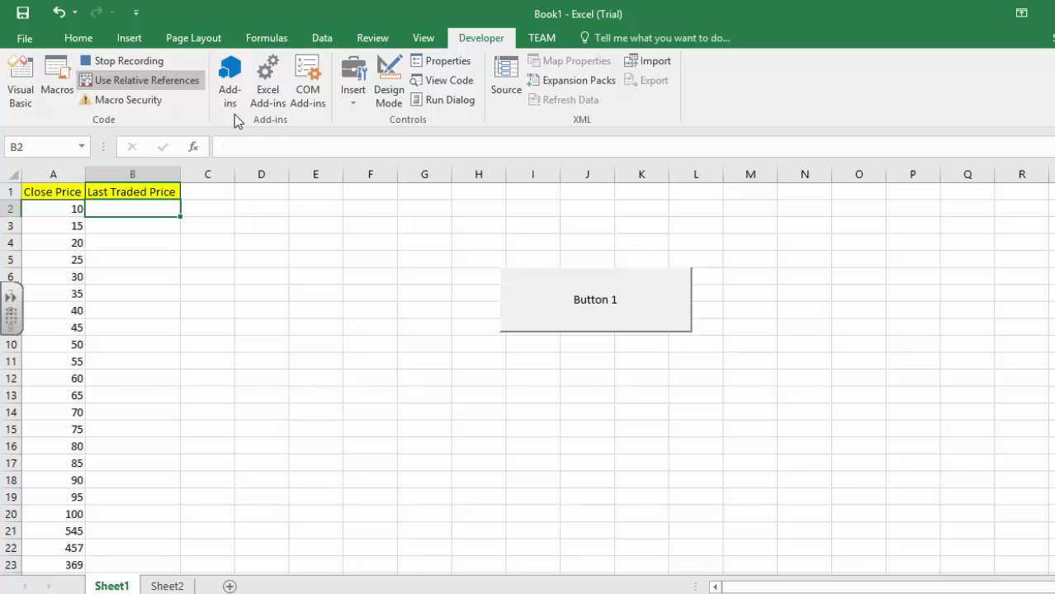
{"action": "key", "text": "ctrl+v"}
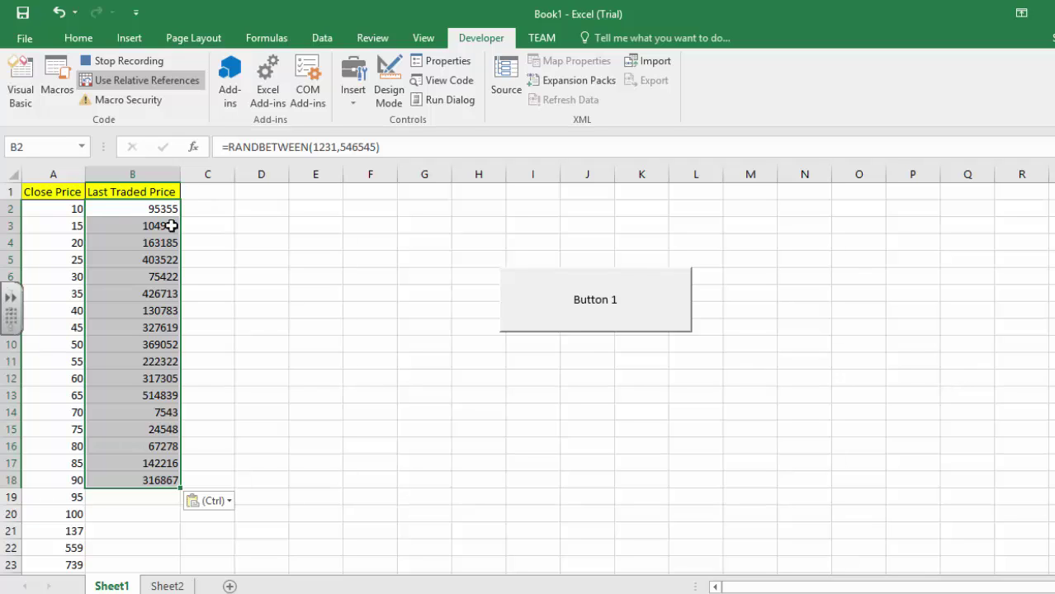
{"action": "left_click", "coordinate": [146, 62]}
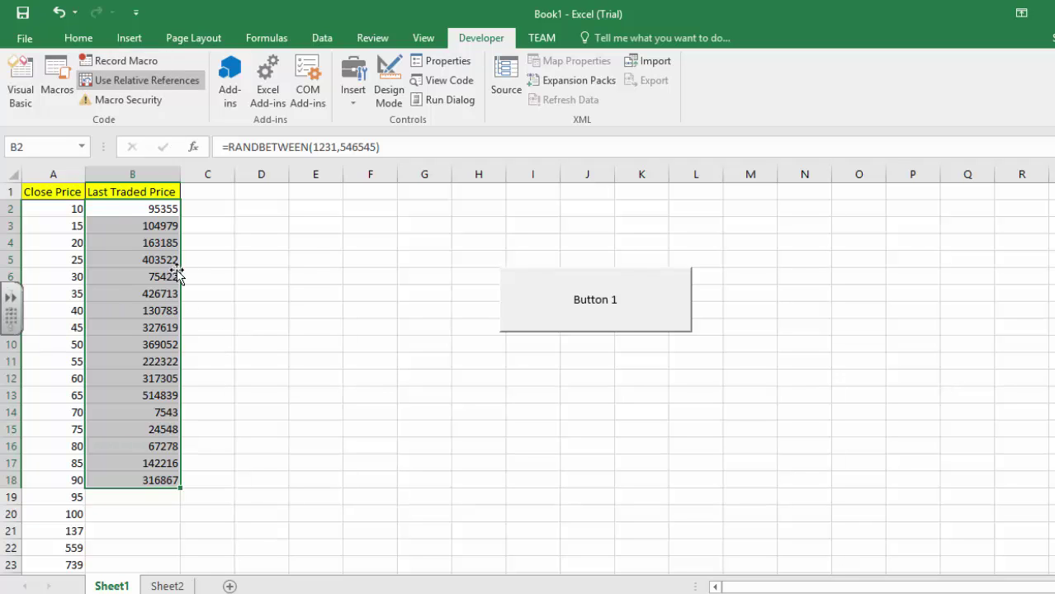
Step: Start recording Macro4 from Sheet2 and paste the copied values at Sheet1's B2
{"action": "scroll", "coordinate": [196, 280], "scroll_direction": "down", "scroll_amount": 6}
{"action": "scroll", "coordinate": [149, 371], "scroll_direction": "down", "scroll_amount": 5}
{"action": "scroll", "coordinate": [103, 470], "scroll_direction": "down", "scroll_amount": 10}
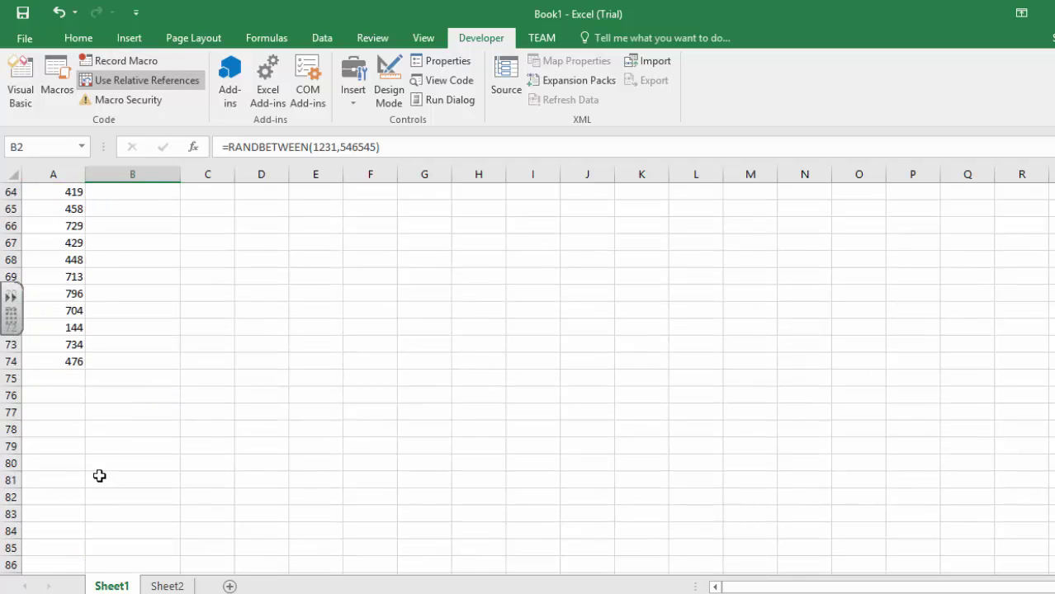
{"action": "left_click", "coordinate": [166, 586]}
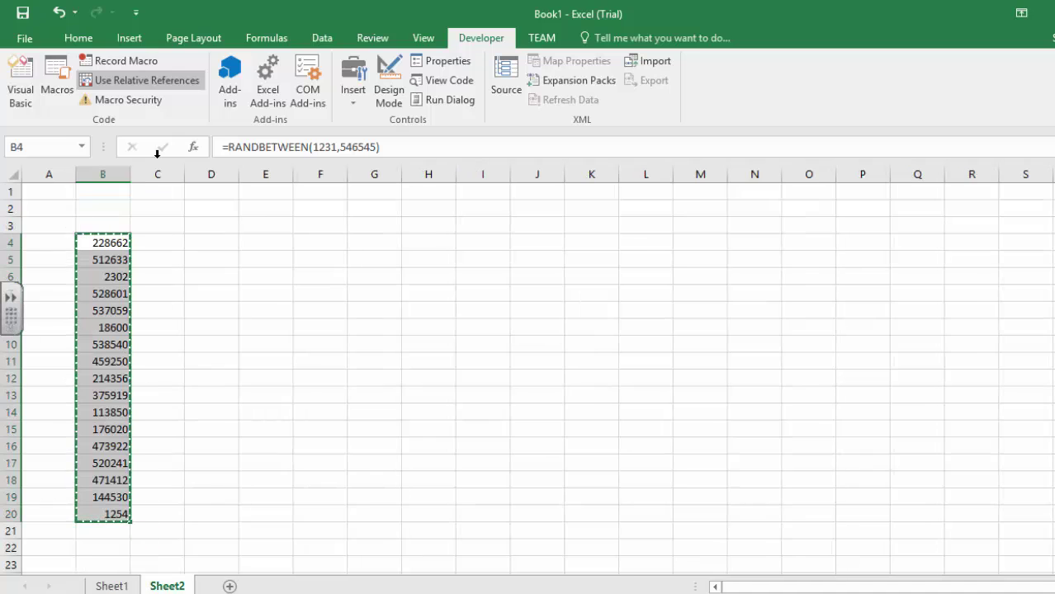
{"action": "left_click", "coordinate": [119, 61]}
{"action": "left_click", "coordinate": [615, 380]}
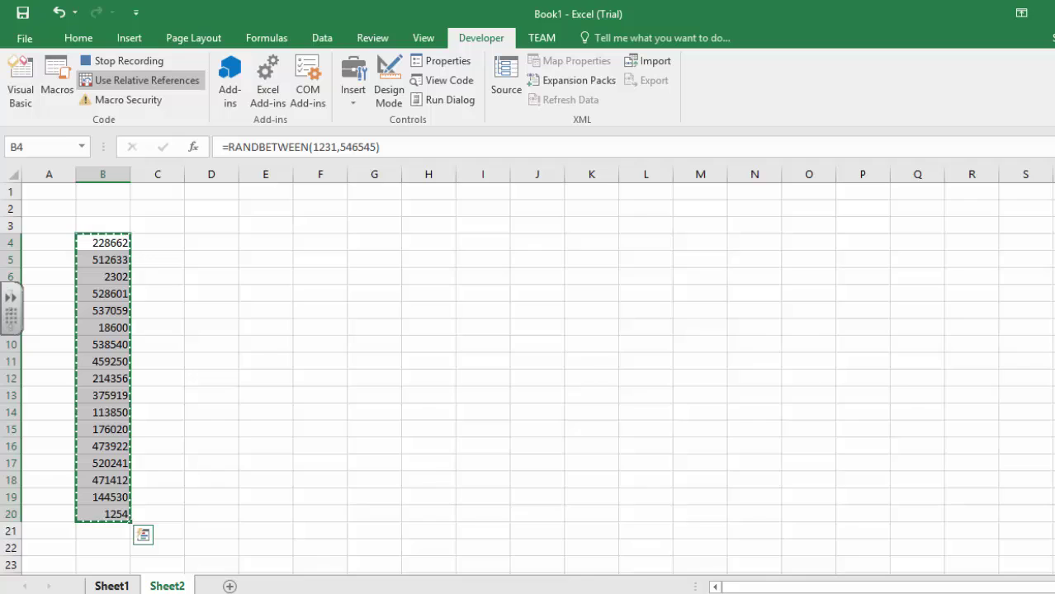
{"action": "left_click", "coordinate": [111, 586]}
{"action": "key", "text": "ctrl+v"}
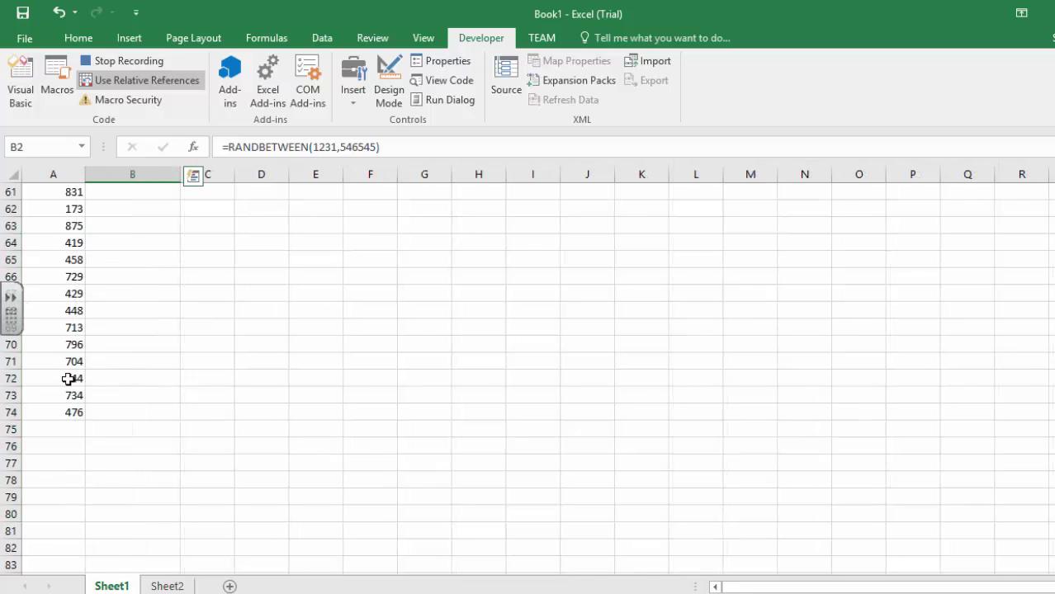
Step: Paste the copied values into A75, the first empty cell of column A
{"action": "scroll", "coordinate": [87, 242], "scroll_direction": "up", "scroll_amount": 4}
{"action": "scroll", "coordinate": [89, 243], "scroll_direction": "up", "scroll_amount": 10}
{"action": "scroll", "coordinate": [89, 239], "scroll_direction": "up", "scroll_amount": 6}
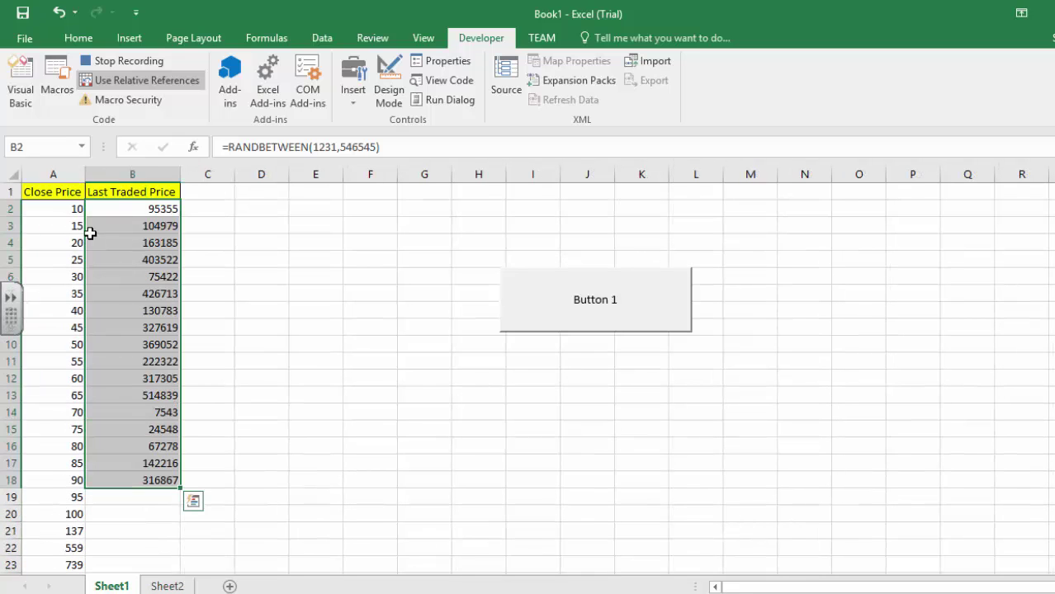
{"action": "left_click", "coordinate": [53, 192]}
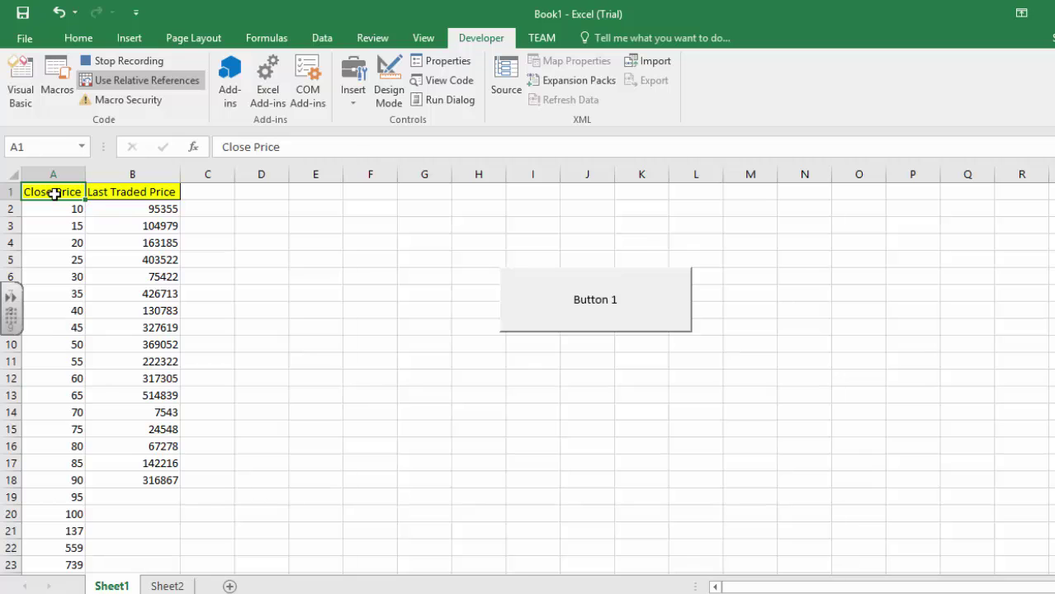
{"action": "key", "text": "ctrl+Down"}
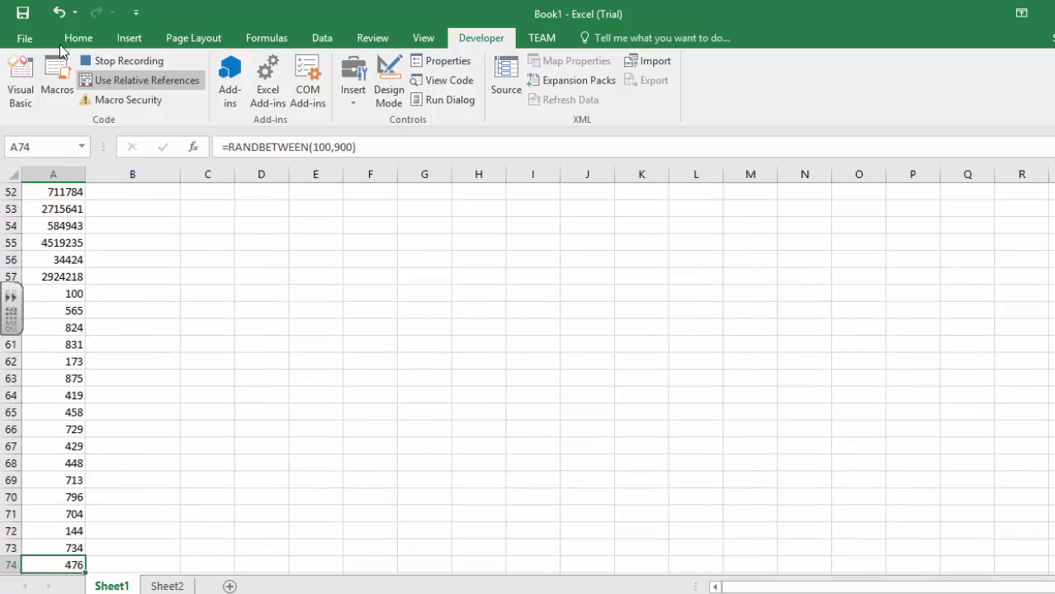
{"action": "key", "text": "Down"}
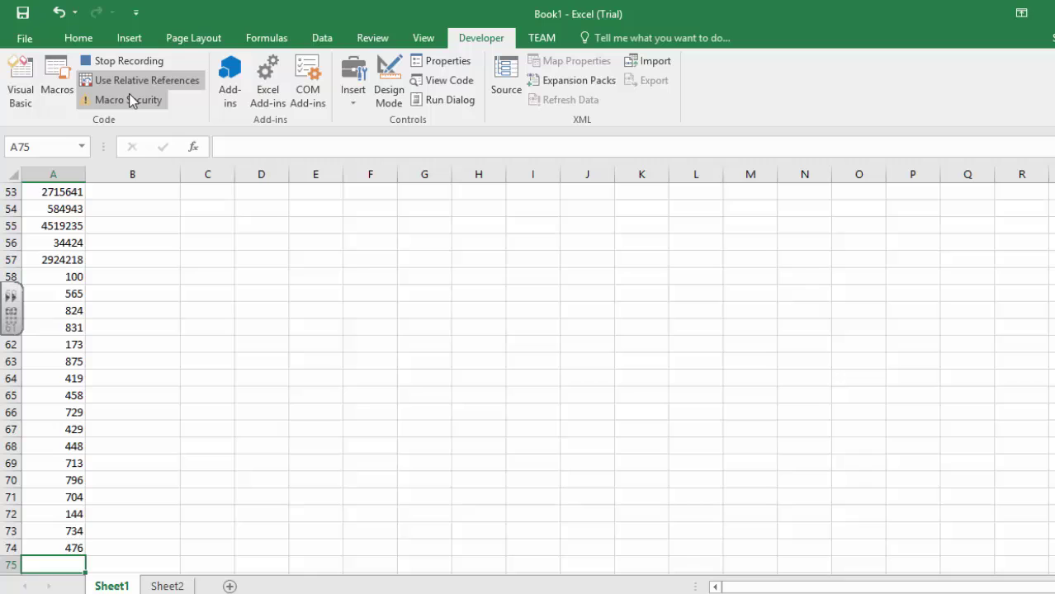
{"action": "type", "text": "=RANDBETWEEN(1231,546545)"}
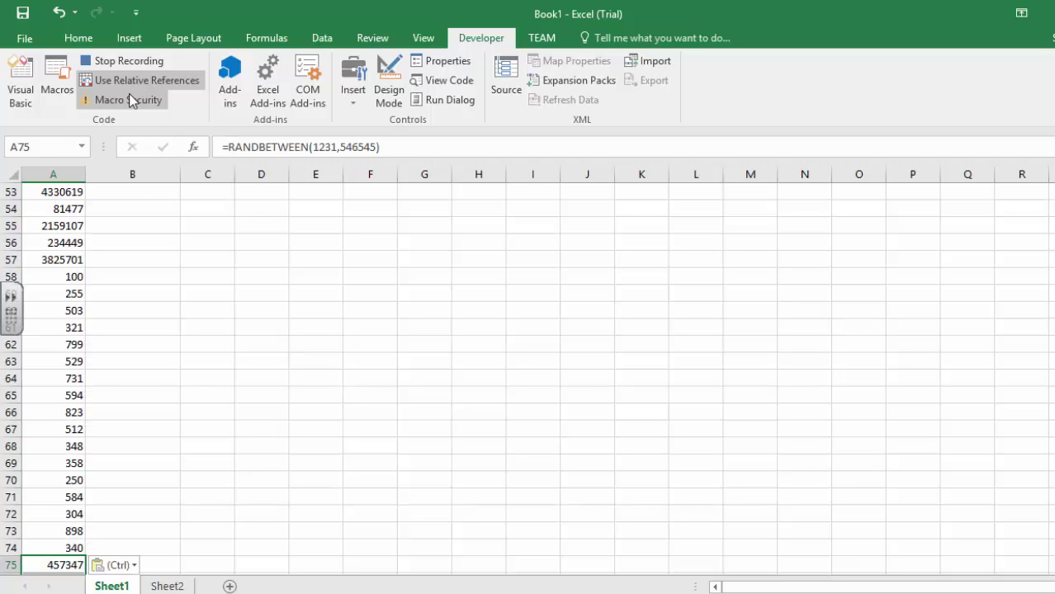
Step: Stop recording, glance at Sheet2's values, and return to Sheet1
{"action": "left_click", "coordinate": [123, 61]}
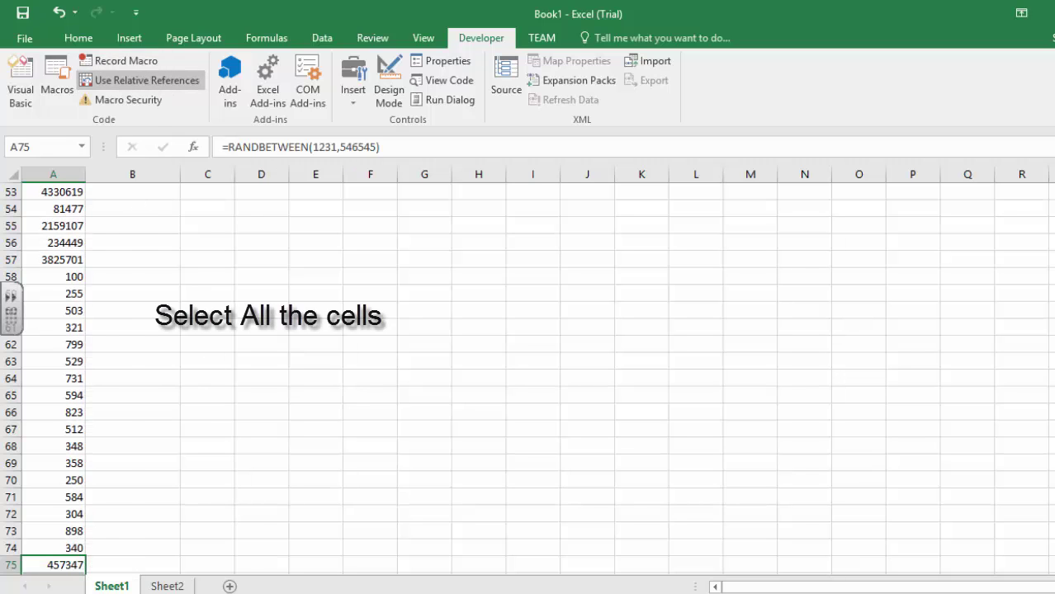
{"action": "left_click", "coordinate": [168, 586]}
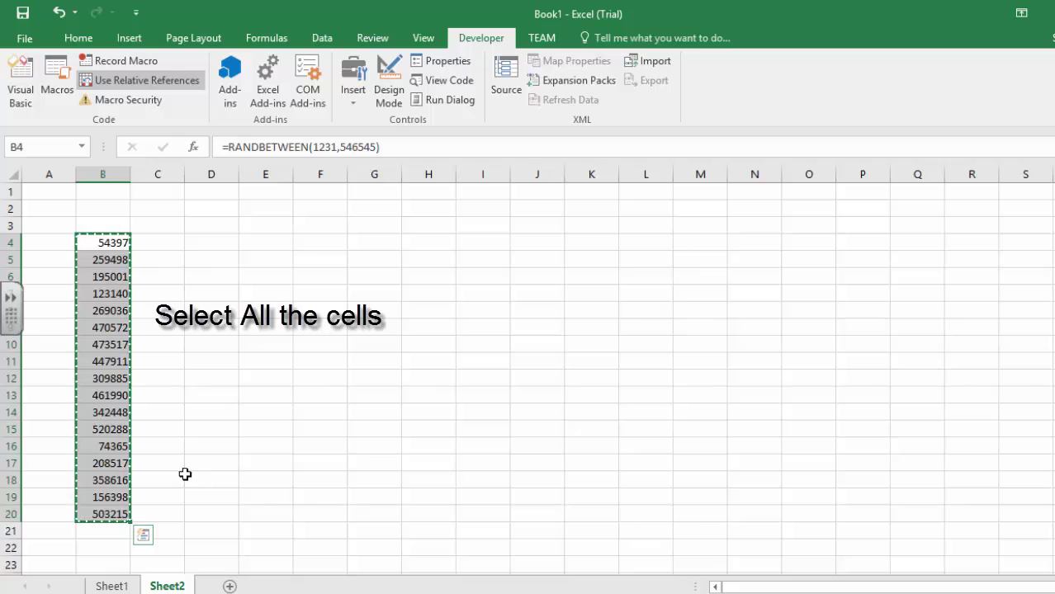
{"action": "left_click", "coordinate": [133, 586]}
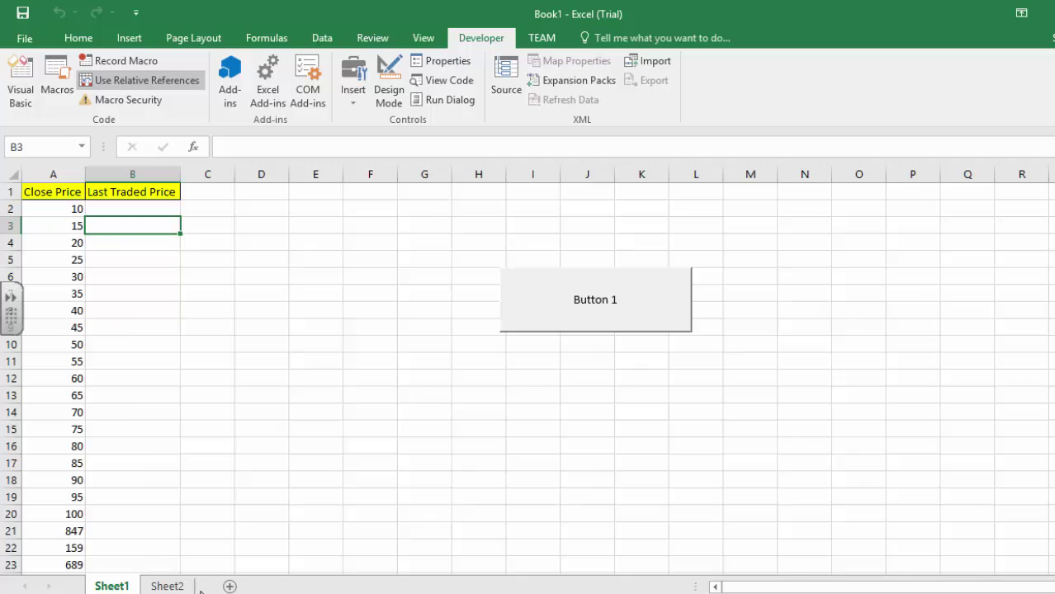
{"action": "left_click", "coordinate": [167, 586]}
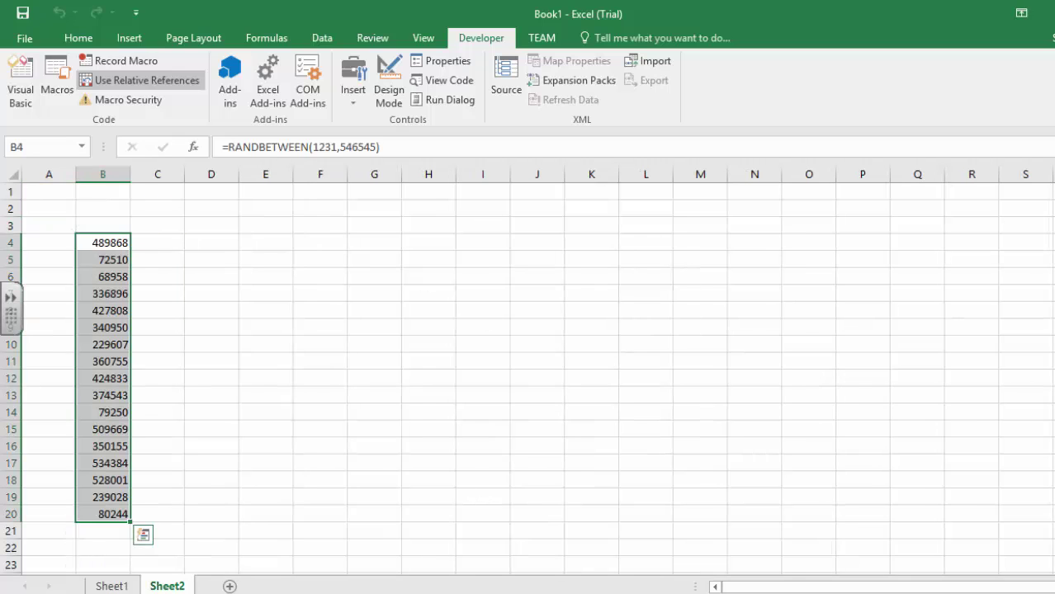
{"action": "left_click", "coordinate": [112, 586]}
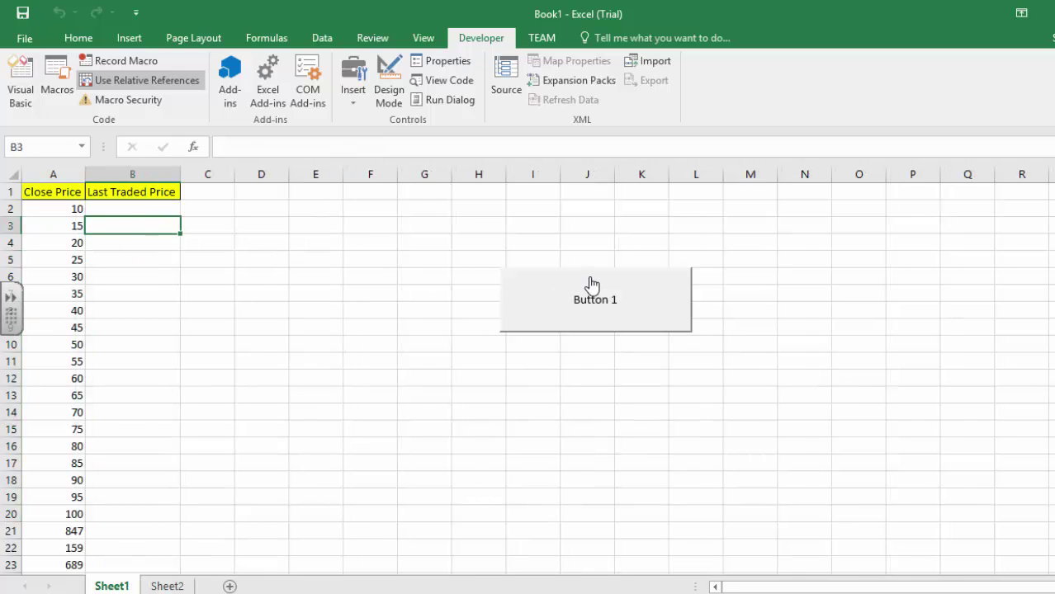